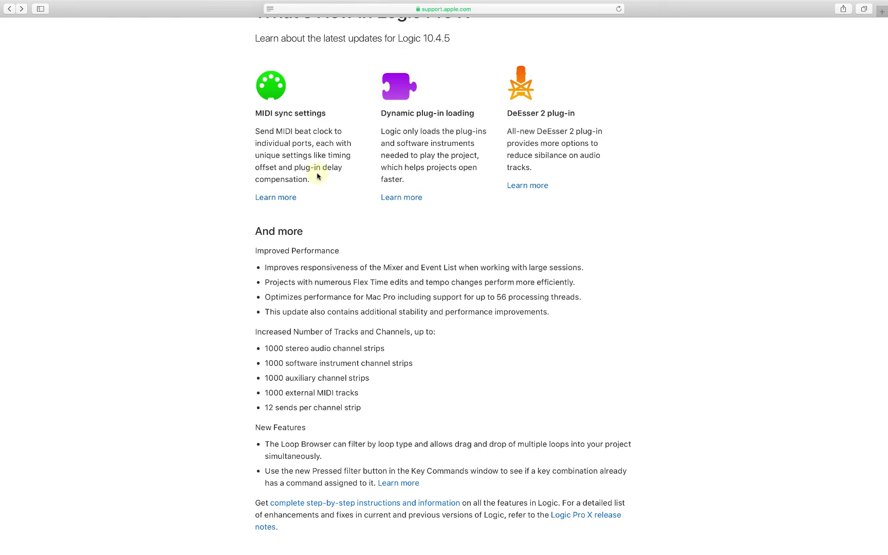
# Step: Open the Logic Pro X release notes and read through the new features and performance fixes for version 10.4.5
pyautogui.scroll(-5, 379, 372)
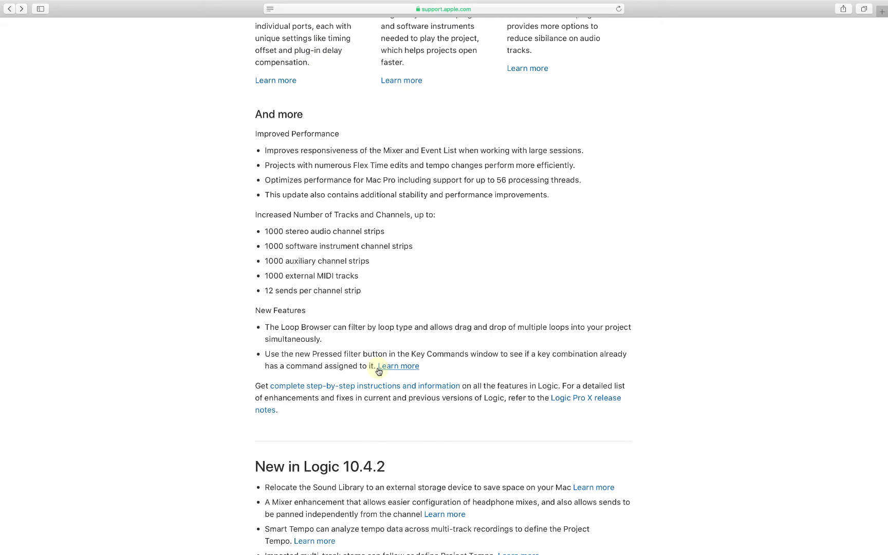
pyautogui.click(572, 406)
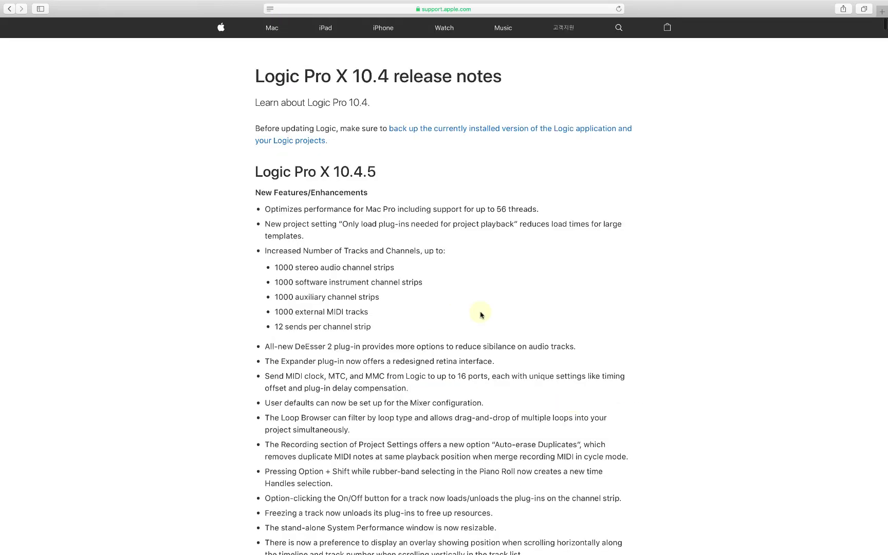
pyautogui.scroll(-10, 481, 315)
pyautogui.scroll(-15, 482, 315)
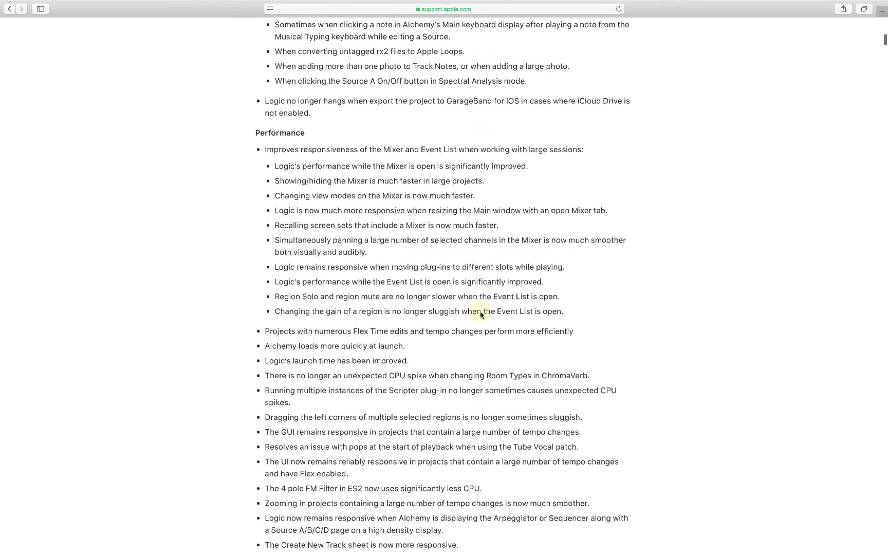
pyautogui.scroll(-8, 481, 315)
pyautogui.scroll(20, 481, 314)
pyautogui.scroll(11, 482, 315)
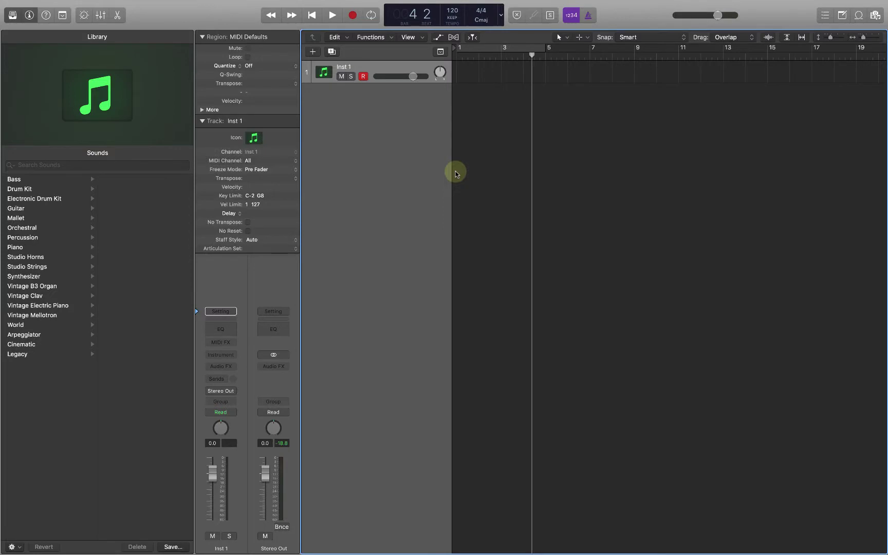
# Step: Switch to Logic Pro X and create 1000 additional software instrument tracks with empty channel strips
pyautogui.click(312, 52)
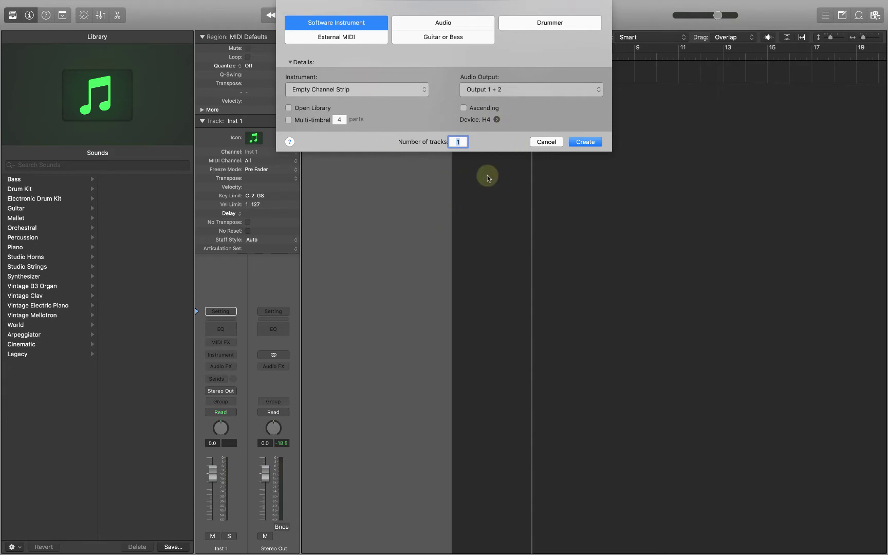
pyautogui.write('1000')
pyautogui.click(585, 142)
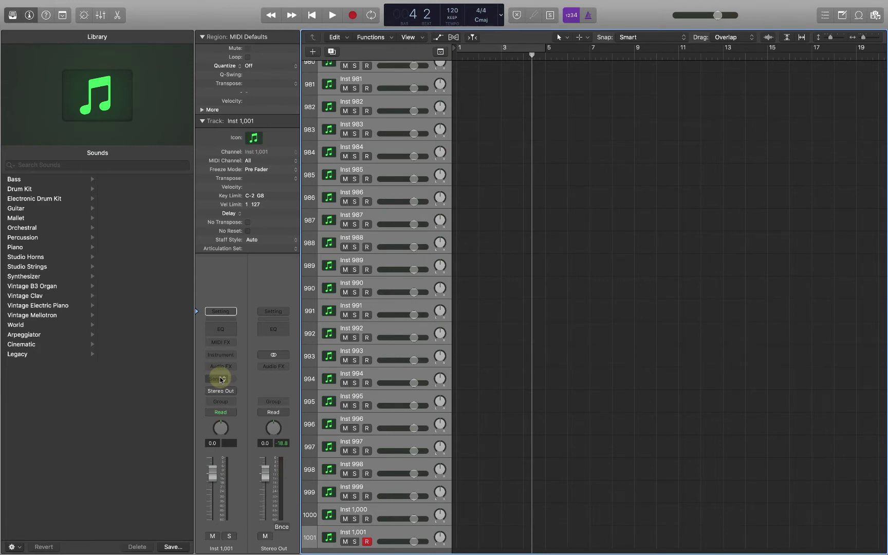
pyautogui.scroll(10, 590, 421)
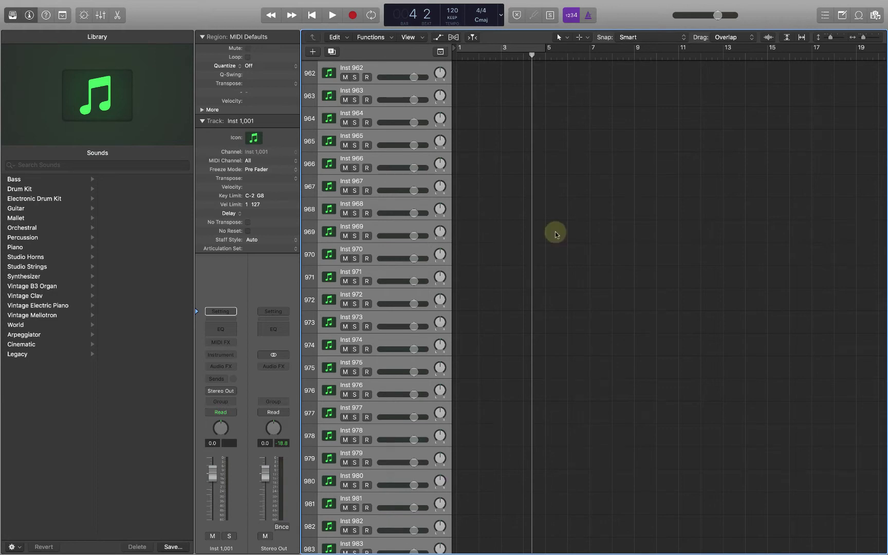
# Step: Enable the Tracks display preference "Show Track or Bar number while scrolling" and close the preferences
pyautogui.press('super+comma')
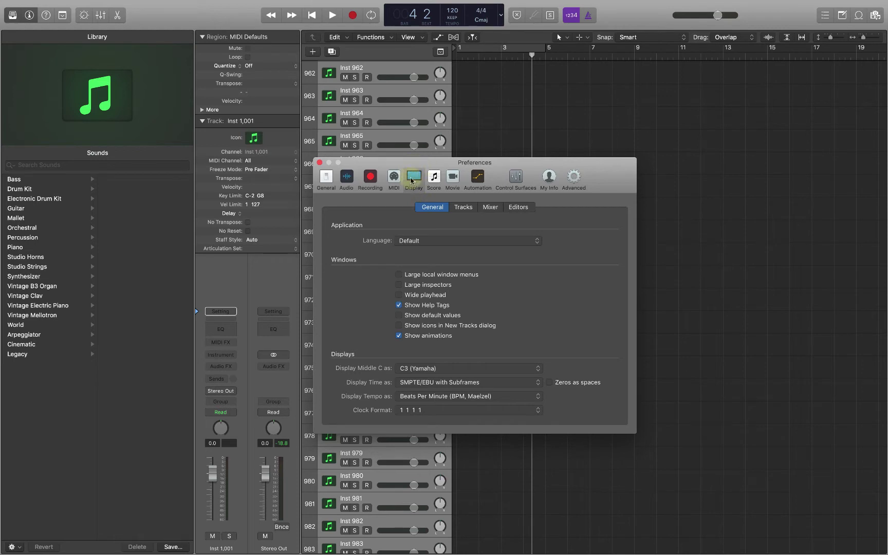
pyautogui.click(469, 207)
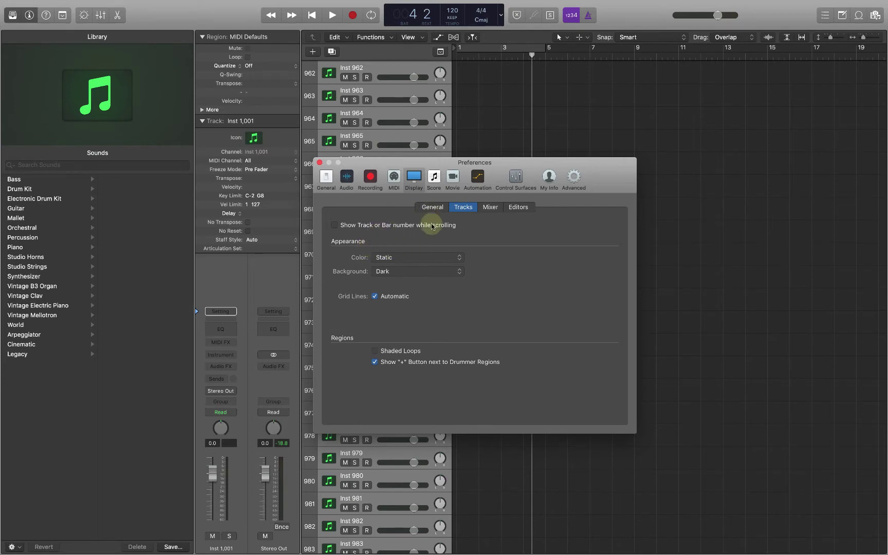
pyautogui.click(335, 226)
pyautogui.click(320, 163)
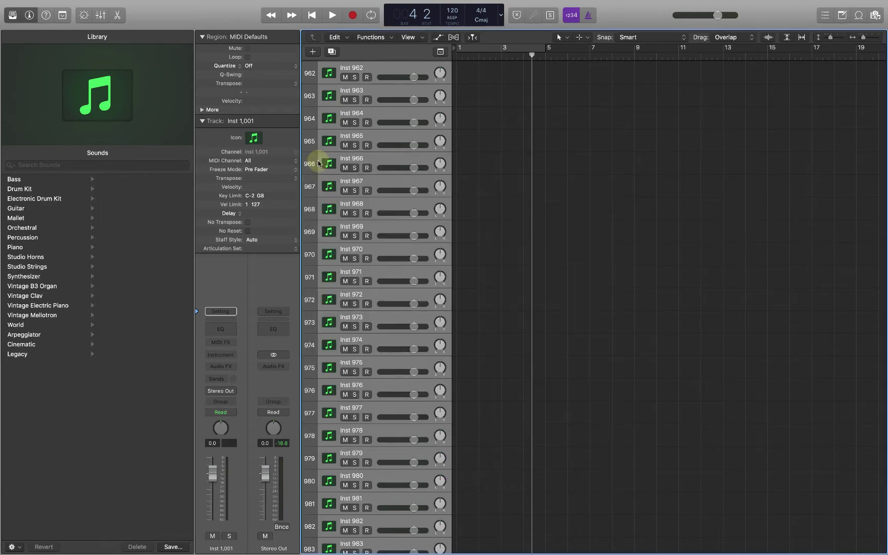
# Step: Examine the position overlay while moving through the track list and along the timeline in the Tracks area
pyautogui.scroll(10, 529, 239)
pyautogui.scroll(6, 530, 240)
pyautogui.scroll(12, 530, 240)
pyautogui.scroll(3, 530, 240)
pyautogui.hscroll(-1, 570, 249)
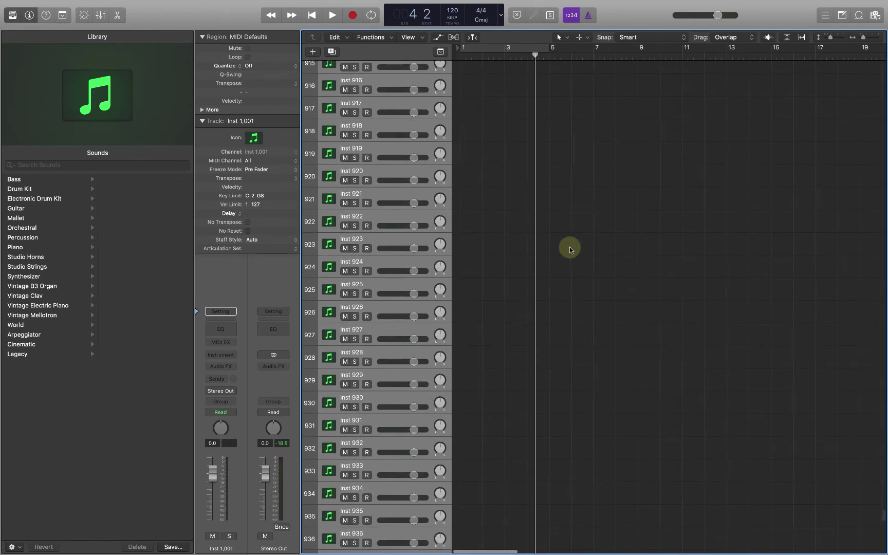
pyautogui.scroll(1, 569, 249)
pyautogui.hscroll(10, 569, 249)
pyautogui.hscroll(10, 569, 249)
pyautogui.hscroll(-13, 569, 250)
pyautogui.scroll(1, 569, 249)
pyautogui.hscroll(-1, 569, 249)
pyautogui.scroll(-4, 569, 249)
pyautogui.scroll(4, 570, 249)
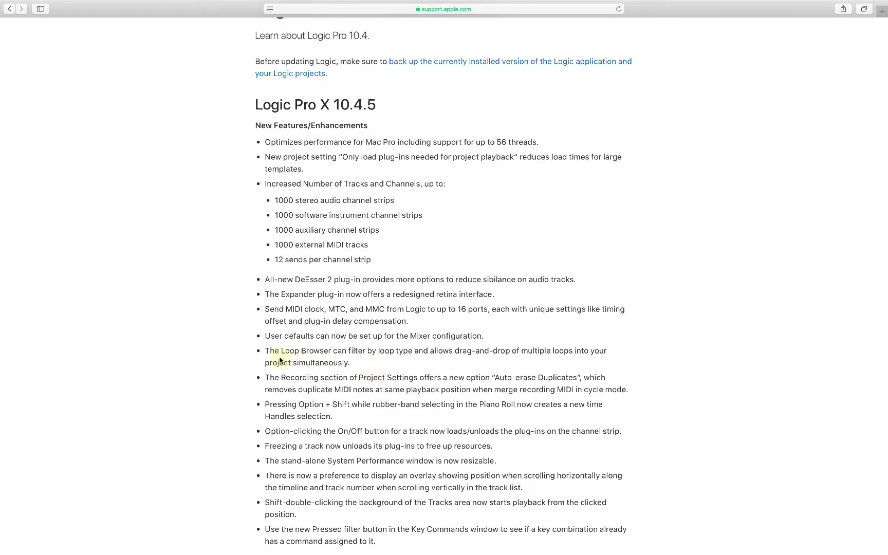
# Step: Switch to the release notes in the browser and highlight the entry about Loop Browser filtering by loop type
pyautogui.moveTo(271, 351); pyautogui.dragTo(462, 351)
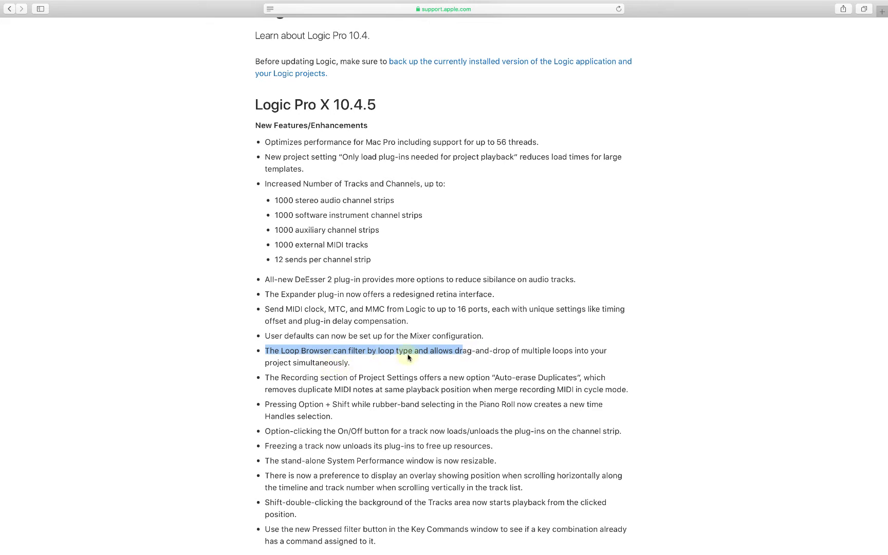
pyautogui.click(442, 337)
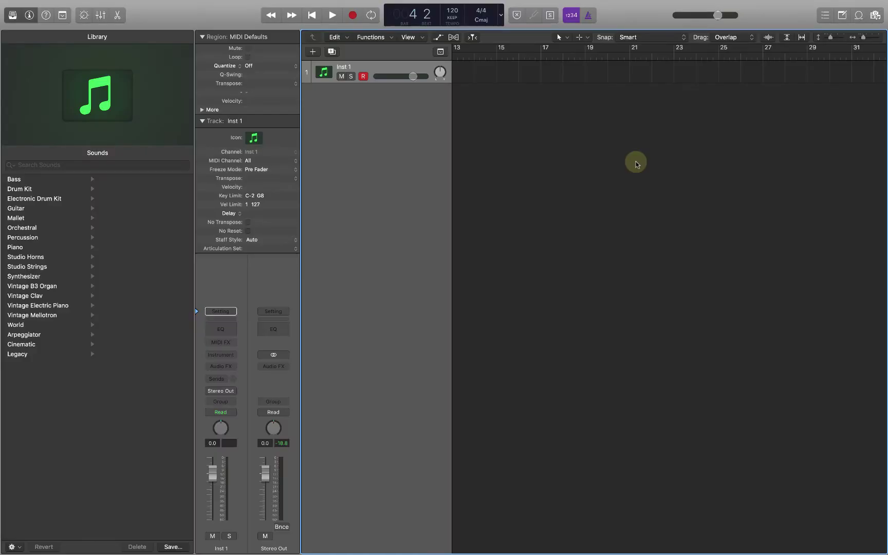
# Step: In Logic Pro X, show the Loop Browser and try its Audio Loops and MIDI Loops type filters, ending on All Loops
pyautogui.click(858, 15)
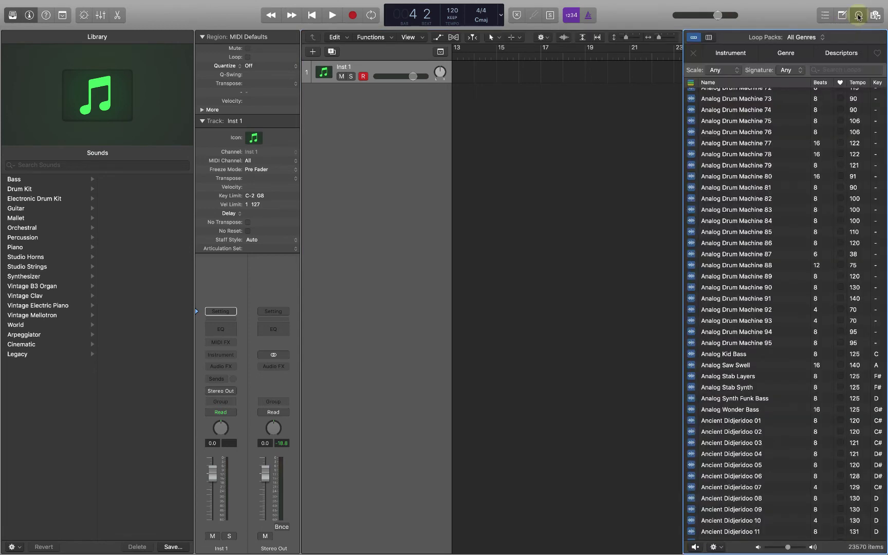
pyautogui.click(691, 83)
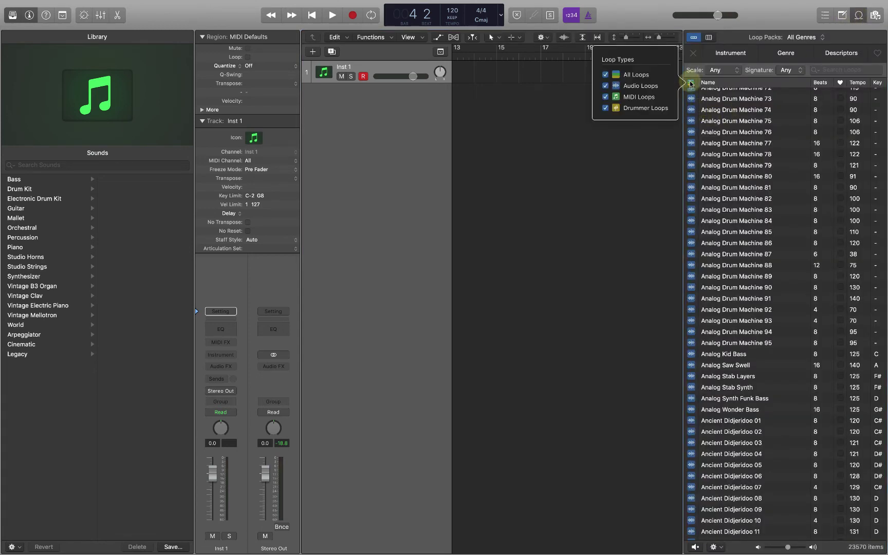
pyautogui.click(647, 90)
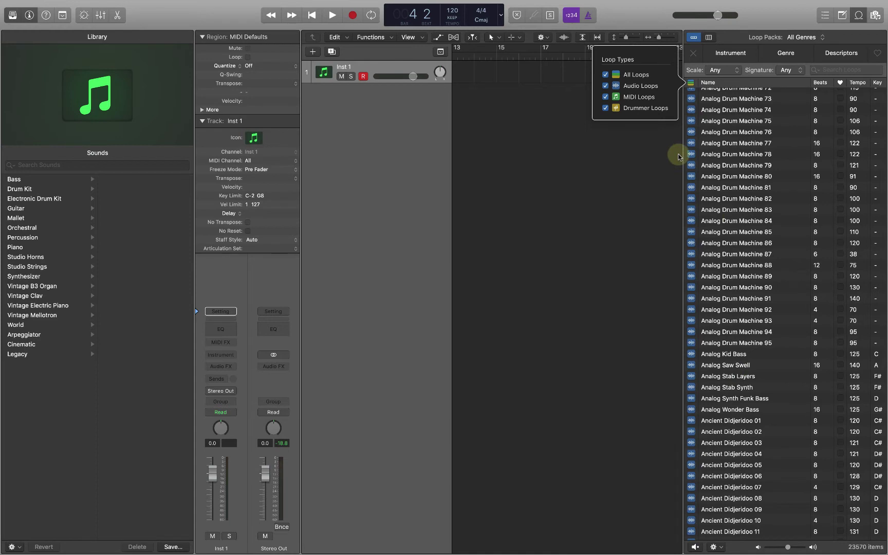
pyautogui.click(605, 86)
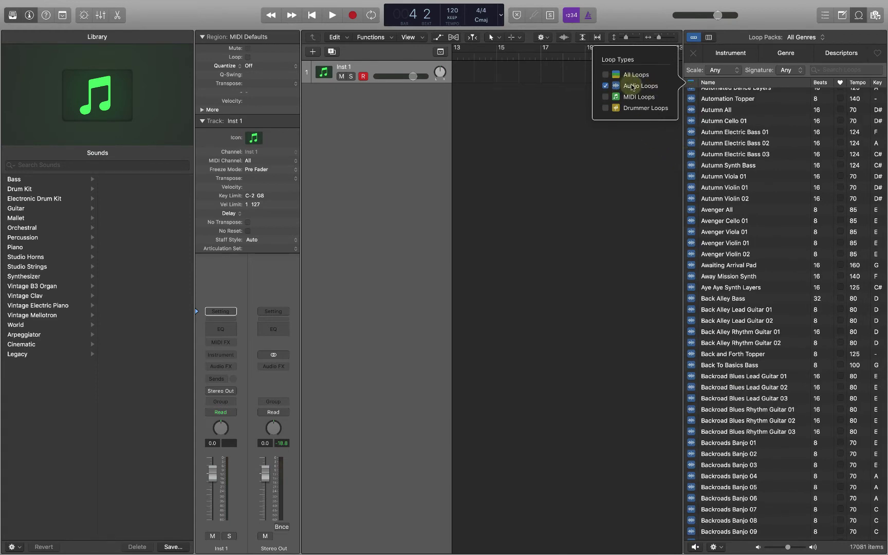
pyautogui.click(606, 97)
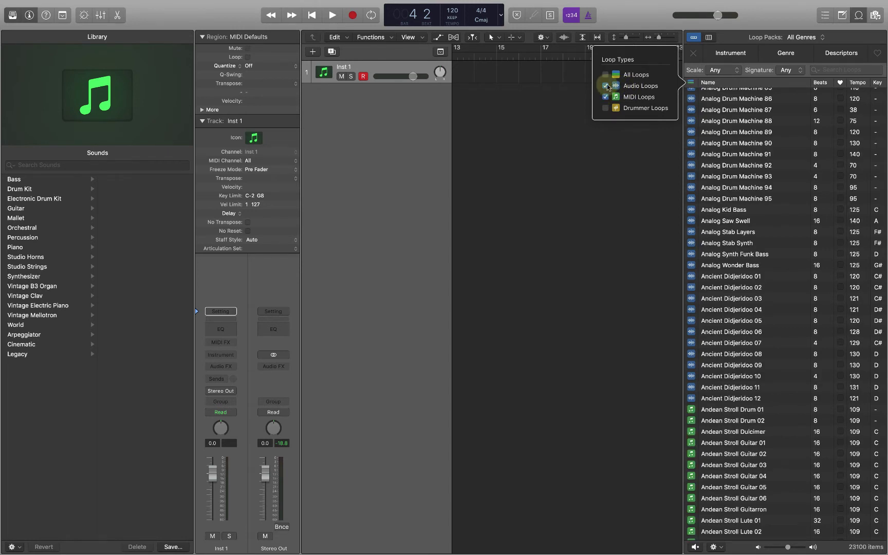
pyautogui.click(606, 86)
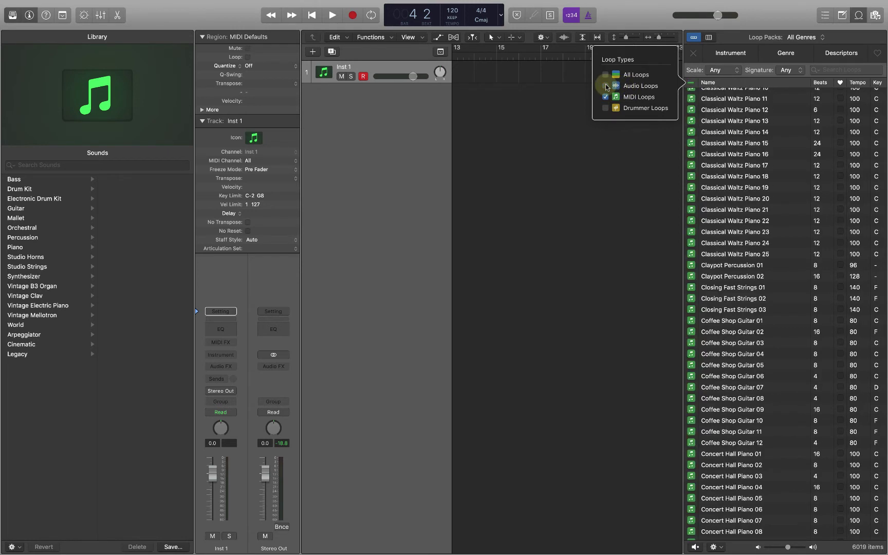
pyautogui.click(605, 74)
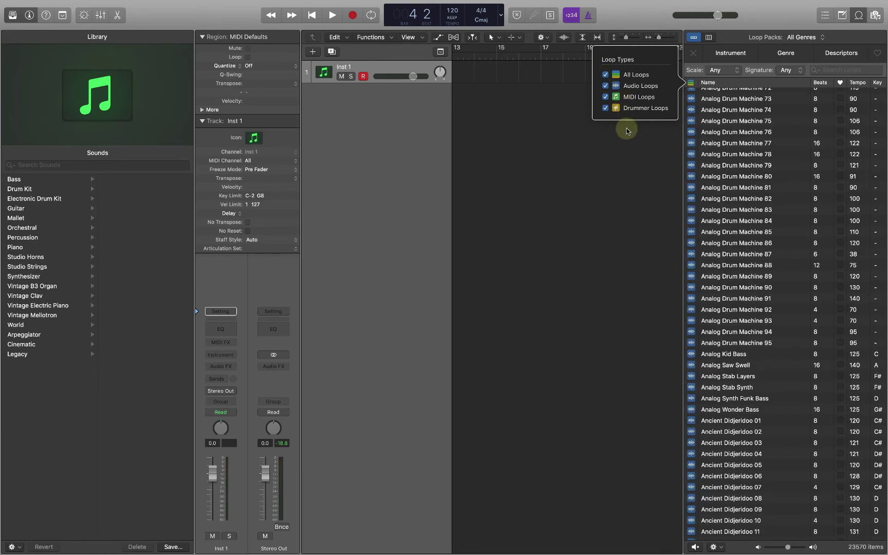
# Step: Add the loops Analog Drum Machine 73 through 76 together at bar 17, each on a newly created track
pyautogui.click(720, 99)
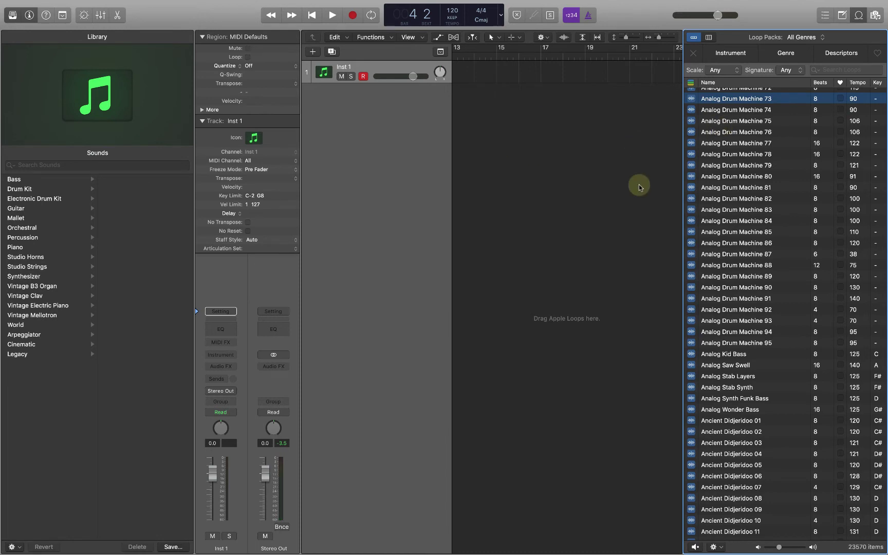
pyautogui.keyDown('shift'); pyautogui.click(732, 135); pyautogui.keyUp('shift')
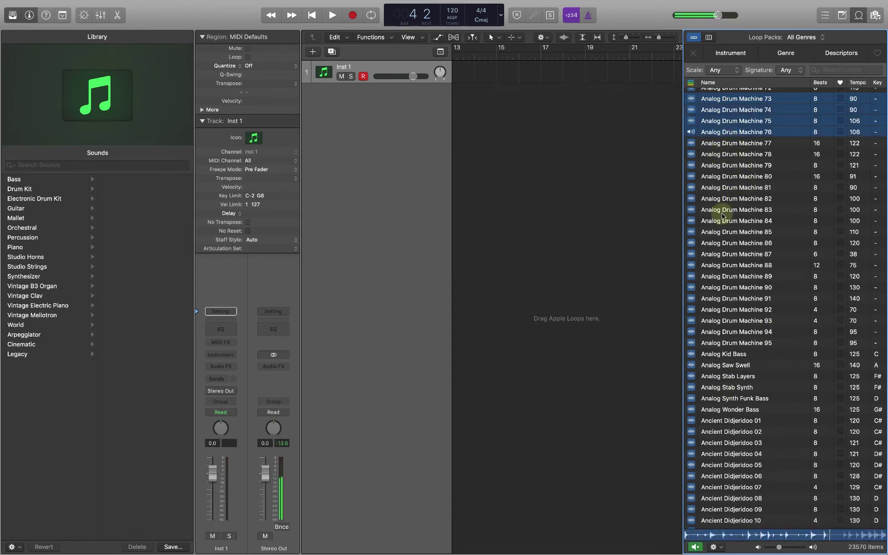
pyautogui.moveTo(712, 101); pyautogui.dragTo(539, 124)
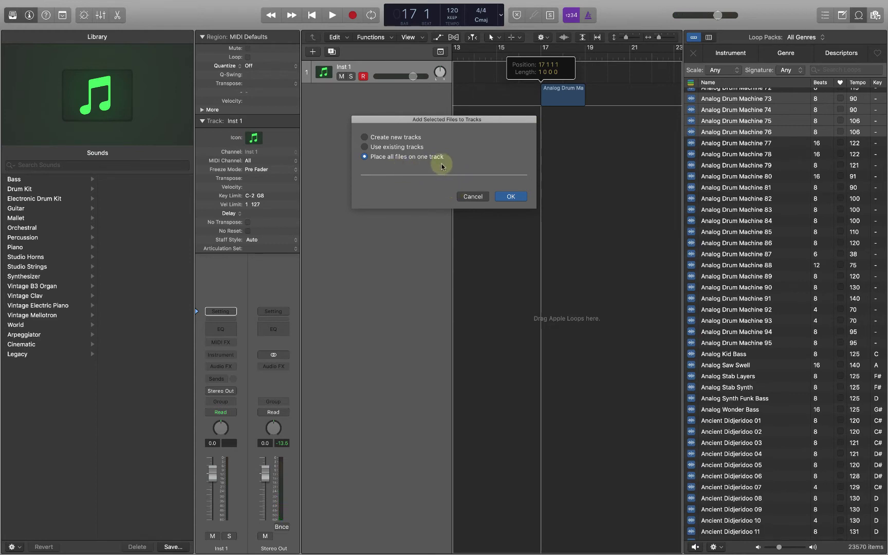
pyautogui.click(384, 138)
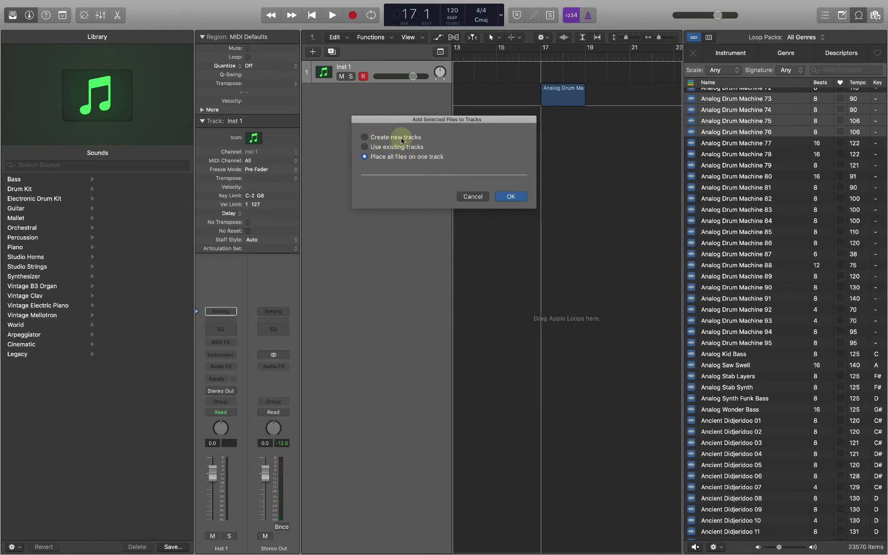
pyautogui.click(507, 196)
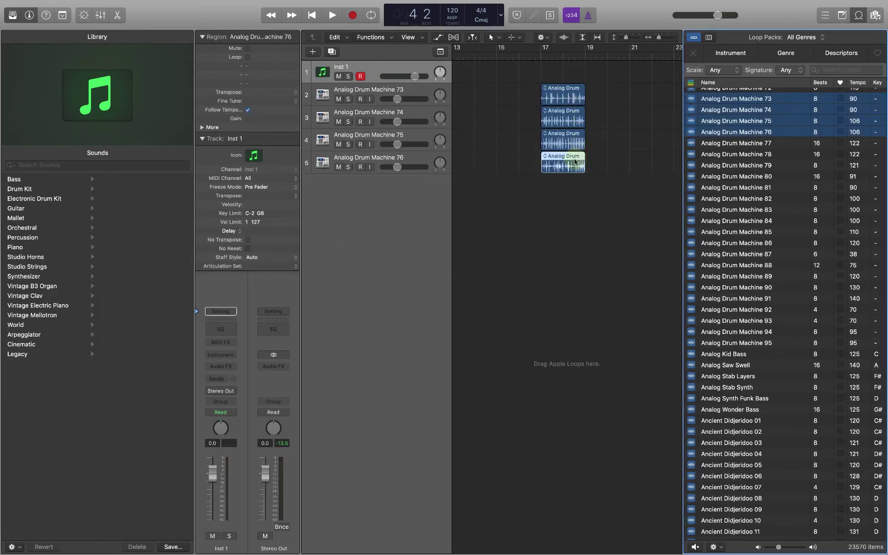
pyautogui.click(582, 194)
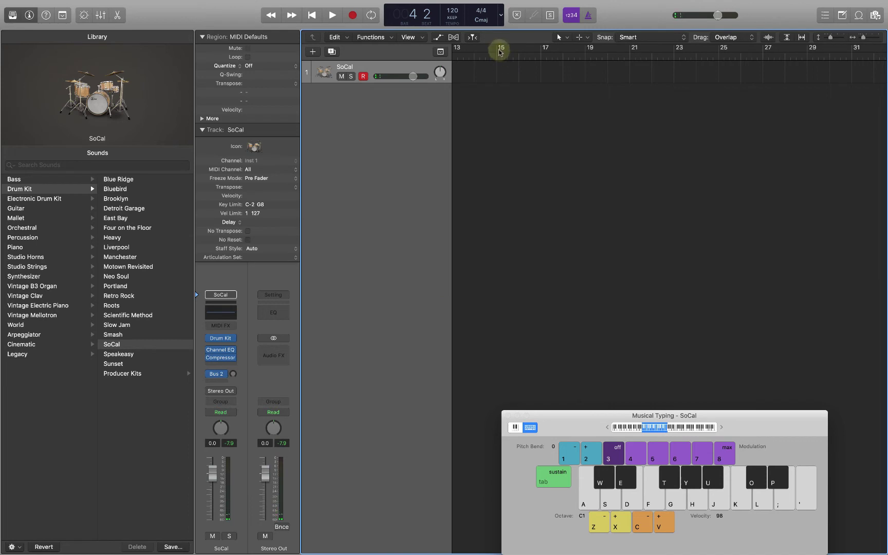
# Step: Set a cycle range from bar 15 to bar 19 with the playhead at its start, and set the MIDI quantize default to 1/16 Note
pyautogui.moveTo(502, 48); pyautogui.dragTo(591, 52)
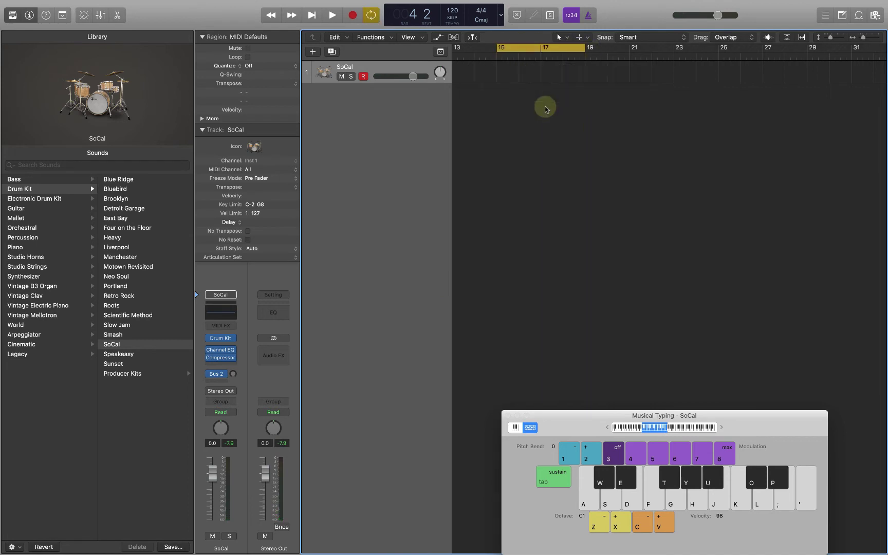
pyautogui.hscroll(-3, 544, 107)
pyautogui.press('Return')
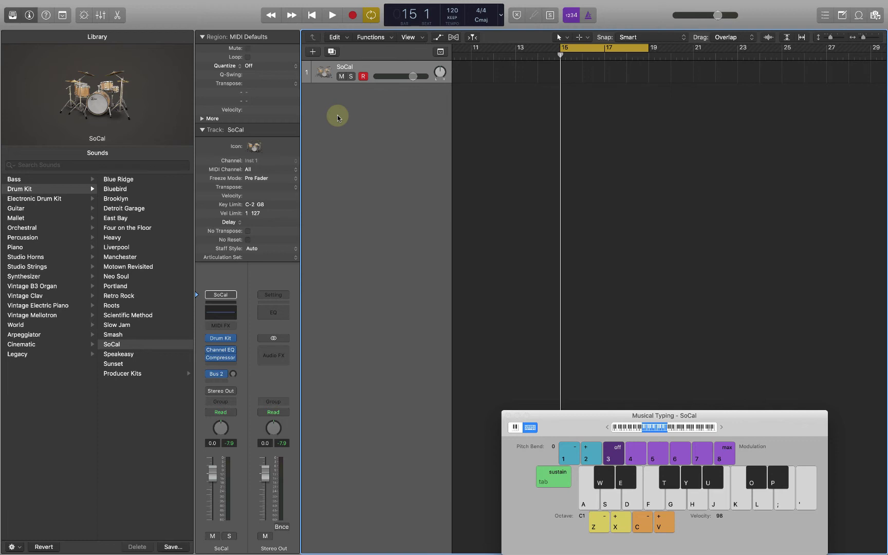
pyautogui.click(248, 65)
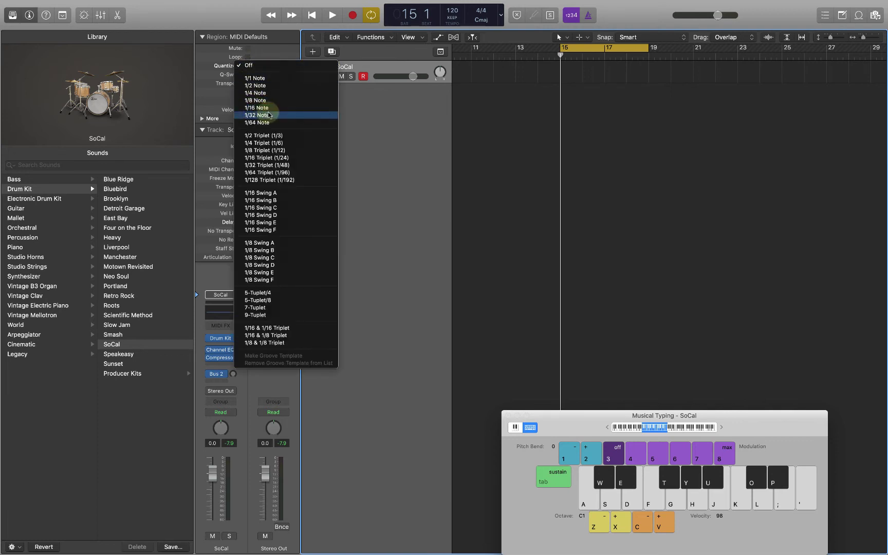
pyautogui.click(263, 108)
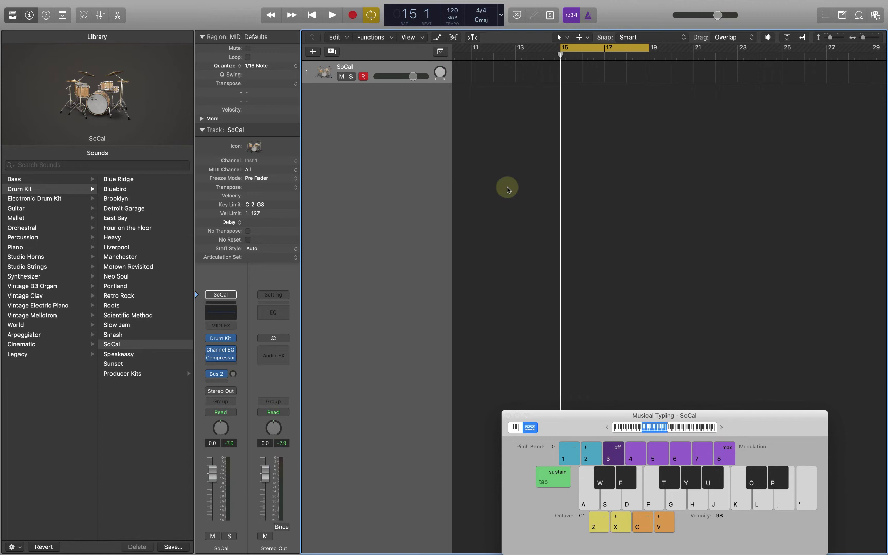
# Step: Open the recording project settings from the recording preferences, examine the MIDI option Auto-erase Duplicates, and leave the settings
pyautogui.press('super+comma')
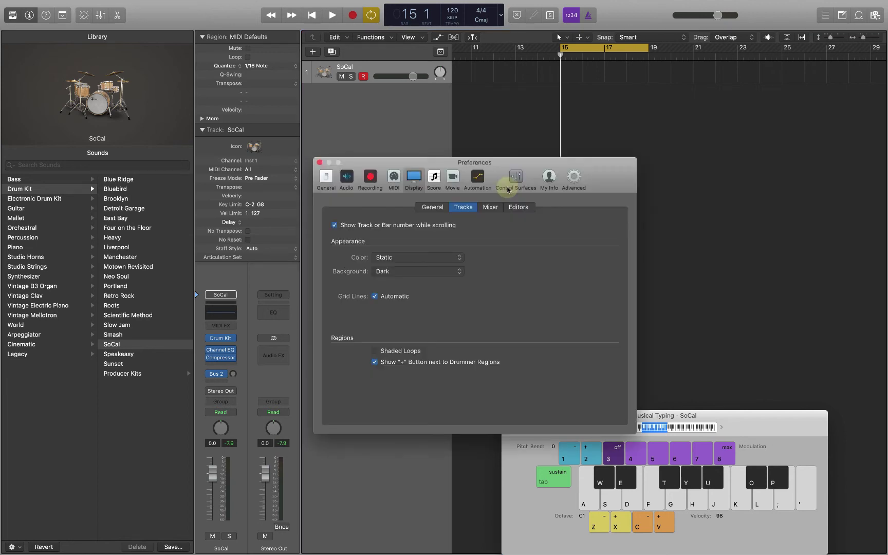
pyautogui.click(368, 184)
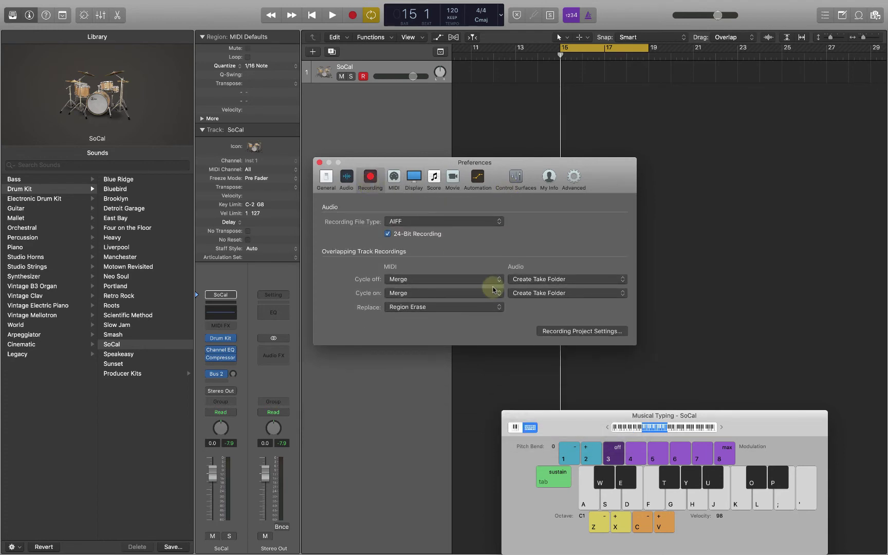
pyautogui.click(596, 331)
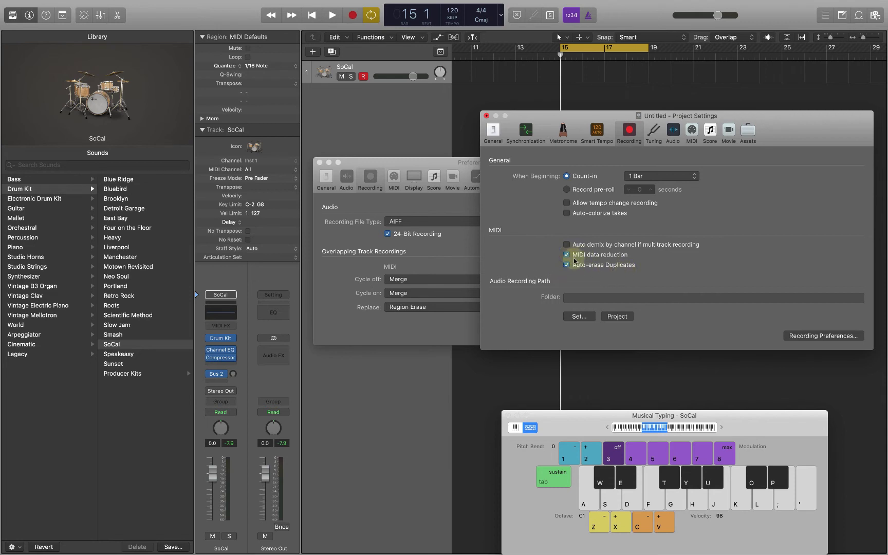
pyautogui.click(645, 106)
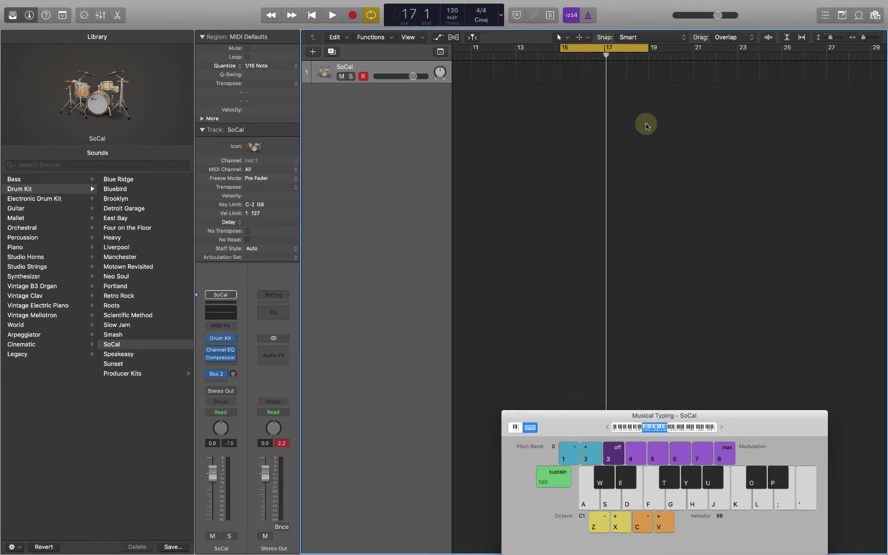
# Step: Shorten the cycle range to bars 15 through 17 and record a kick and snare pattern on the SoCal track
pyautogui.moveTo(646, 49); pyautogui.dragTo(603, 84)
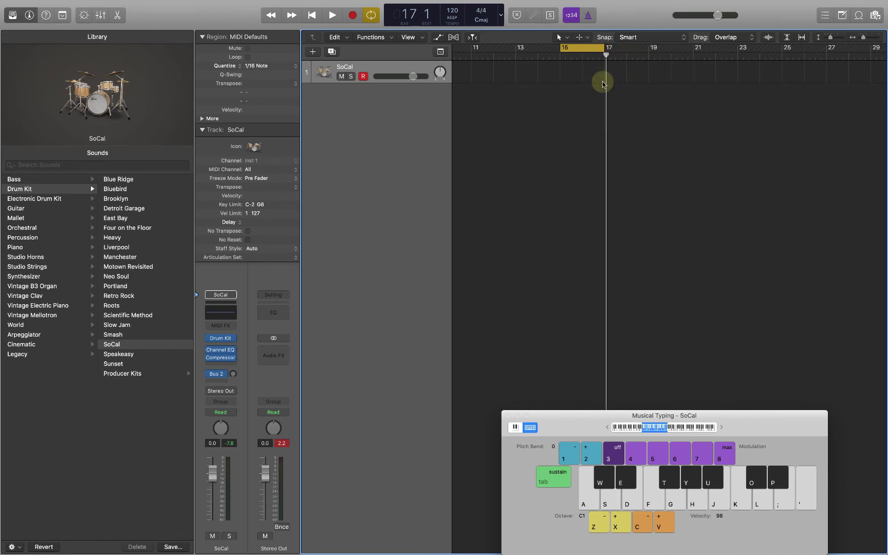
pyautogui.press('space')
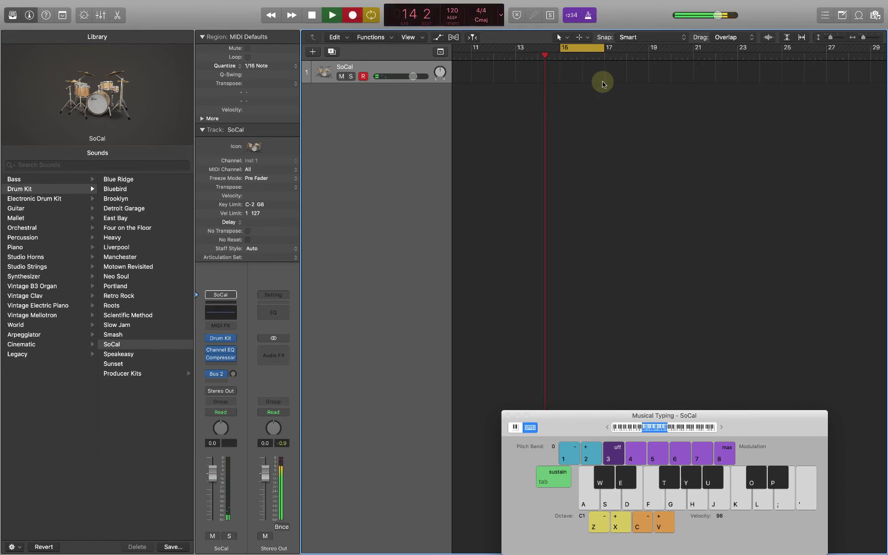
pyautogui.press('a')
pyautogui.press('s')
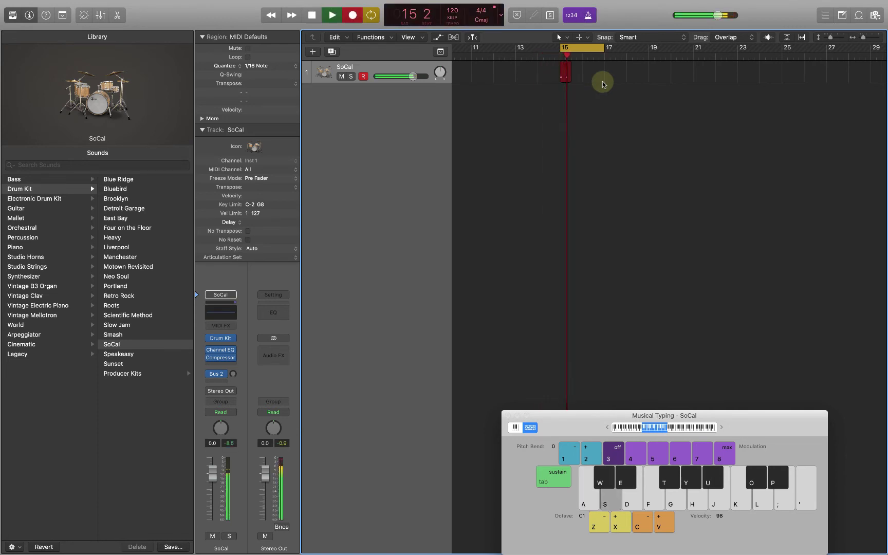
pyautogui.press('a')
pyautogui.press('s')
pyautogui.press('a')
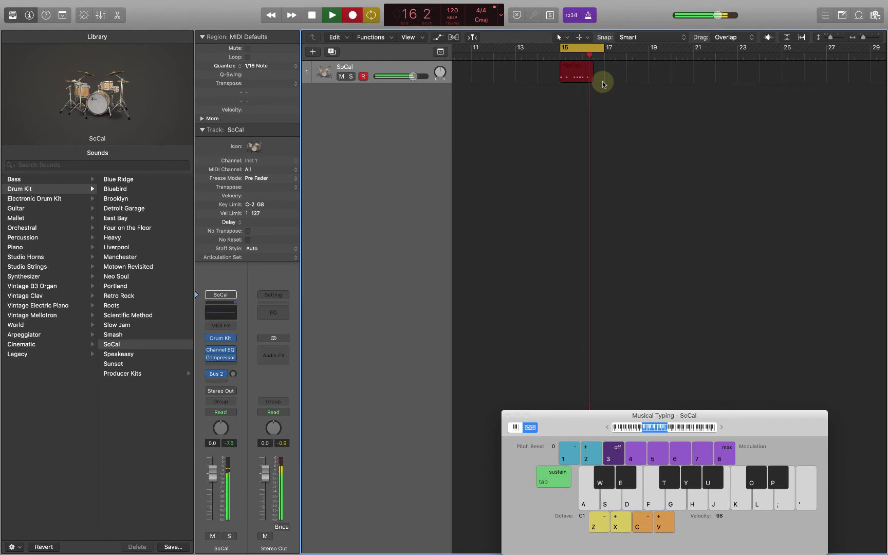
pyautogui.press('s')
pyautogui.press('a')
pyautogui.press('s')
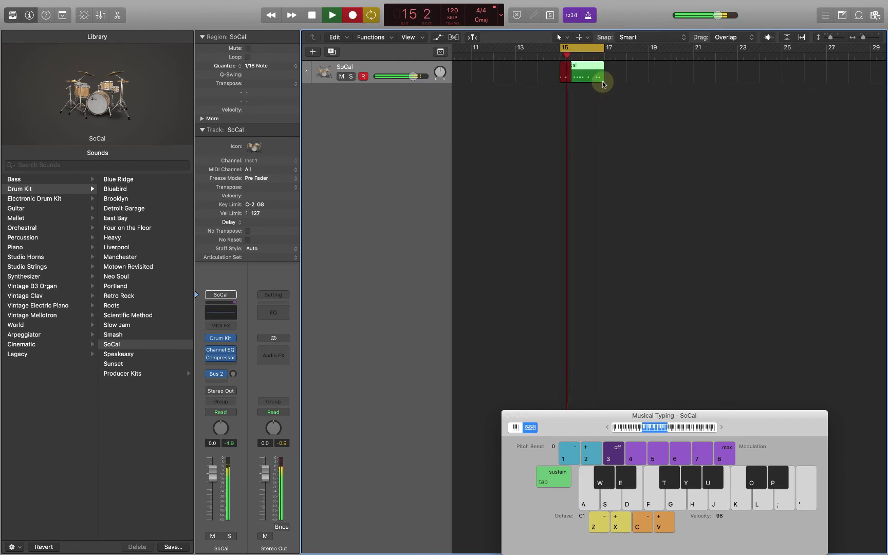
pyautogui.press('a')
pyautogui.press('a')
pyautogui.press('s')
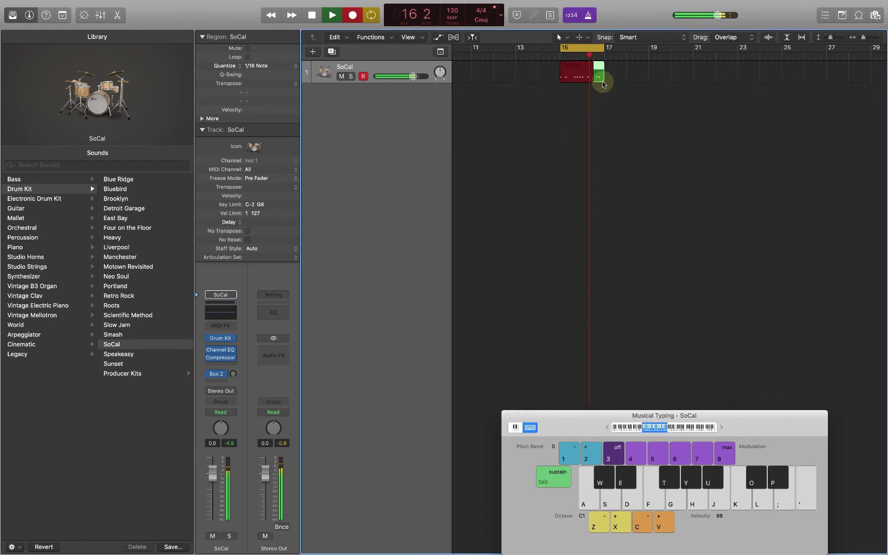
pyautogui.press('a')
pyautogui.press('space')
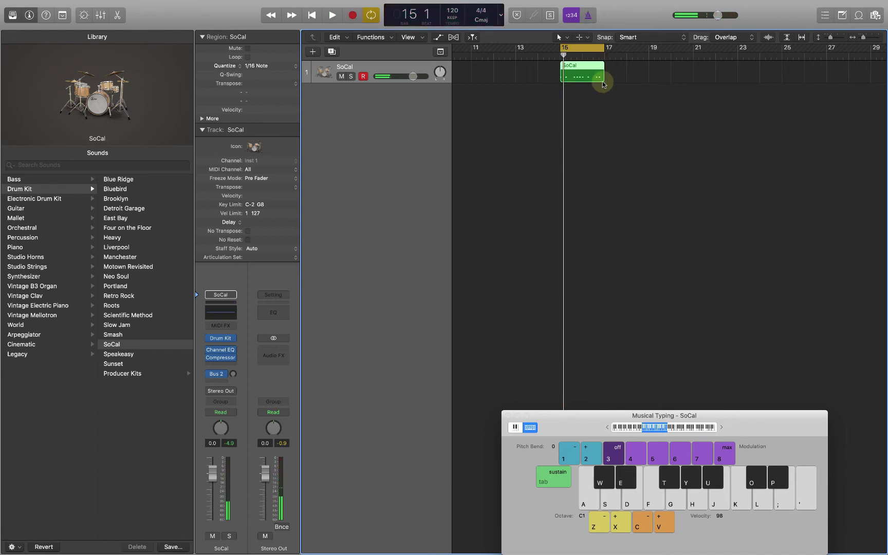
# Step: Open the recorded SoCal region in the Piano Roll and shift the first snare note up to Hand Claps and back
pyautogui.doubleClick(586, 77)
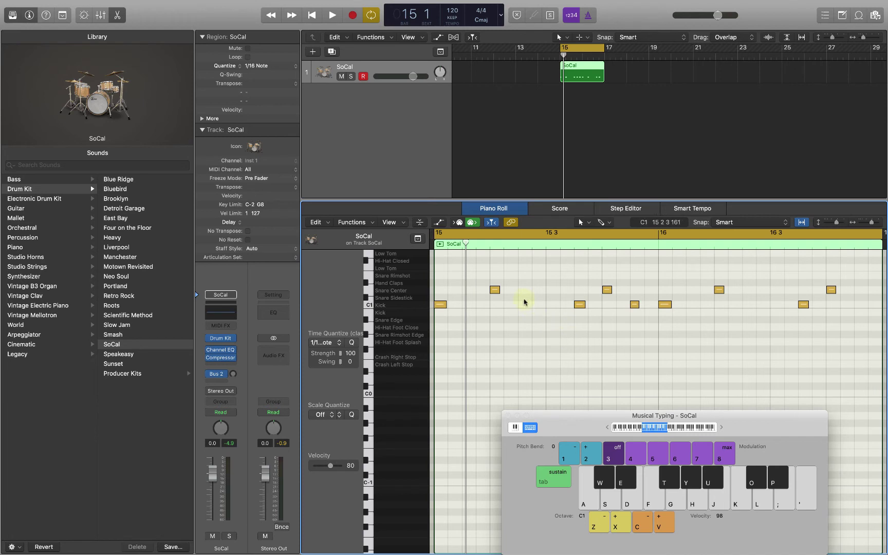
pyautogui.click(492, 290)
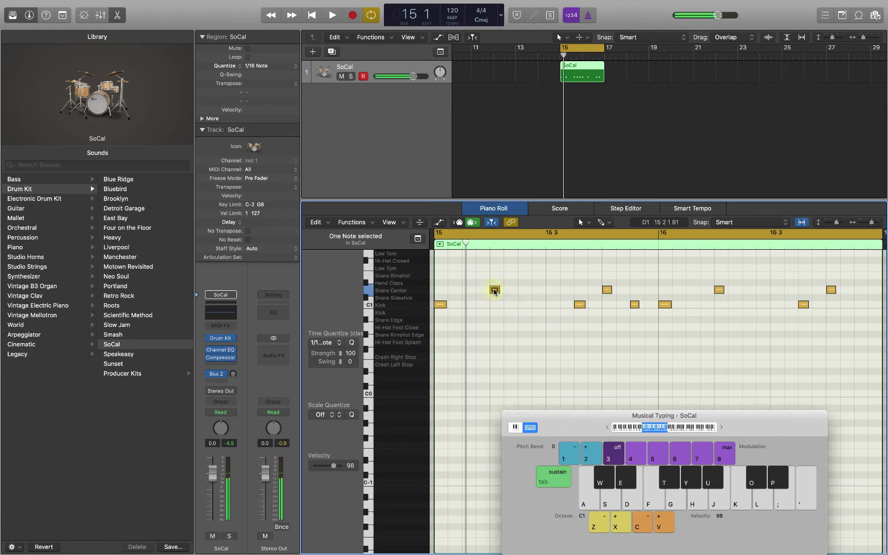
pyautogui.moveTo(494, 291); pyautogui.dragTo(494, 283)
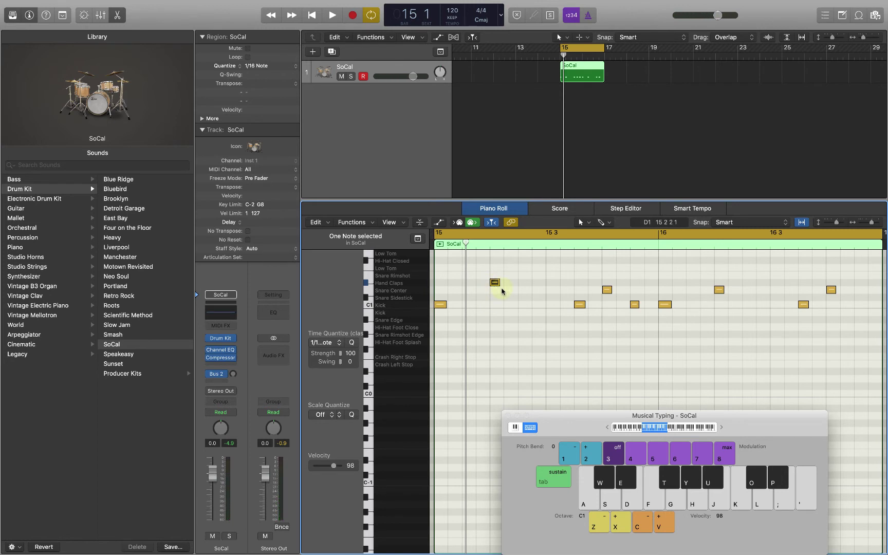
pyautogui.hotkey('alt', 'Down')
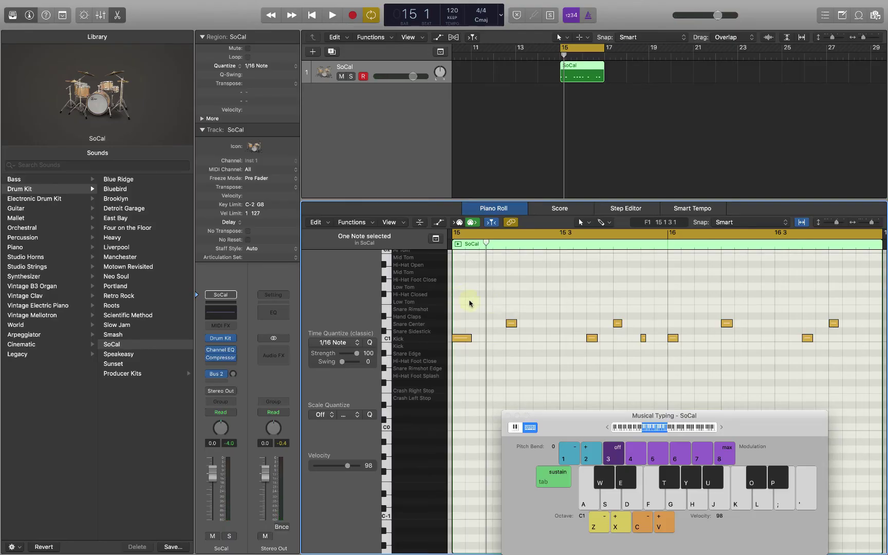
# Step: Add two consecutive closed hi-hat eighth notes at bar 15, repeat them to the end of the region, and play the beat
pyautogui.click(454, 294)
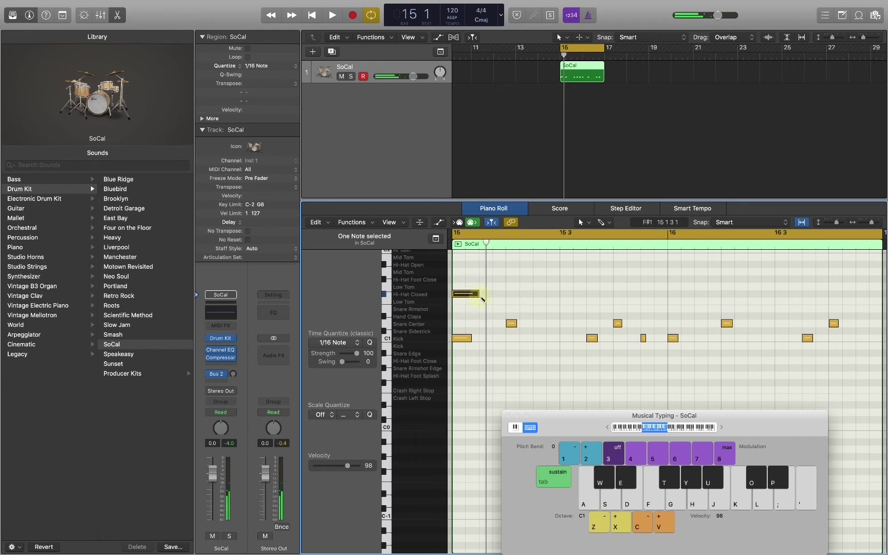
pyautogui.click(485, 294)
pyautogui.moveTo(509, 300); pyautogui.dragTo(469, 292)
pyautogui.press('super+r')
pyautogui.press('super+r')
pyautogui.press('super+r')
pyautogui.press('super+r')
pyautogui.press('super+r')
pyautogui.press('super+r')
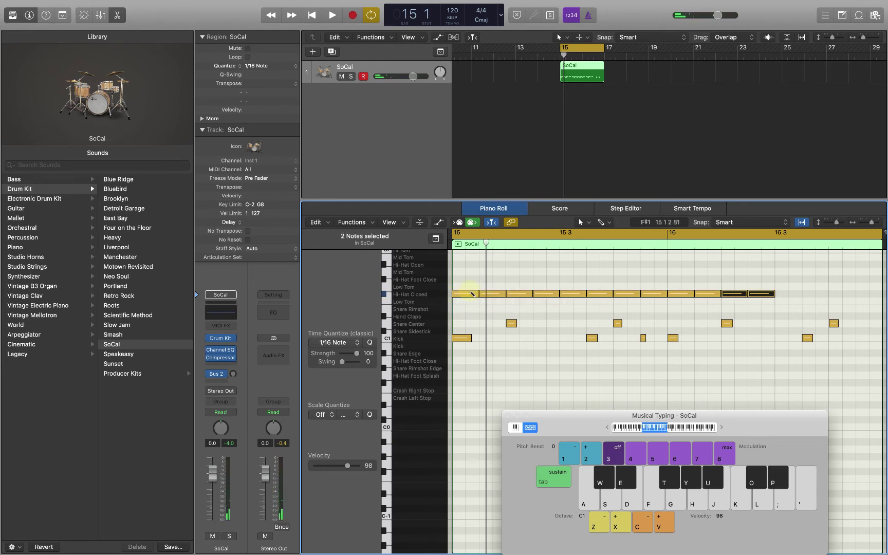
pyautogui.press('super+r')
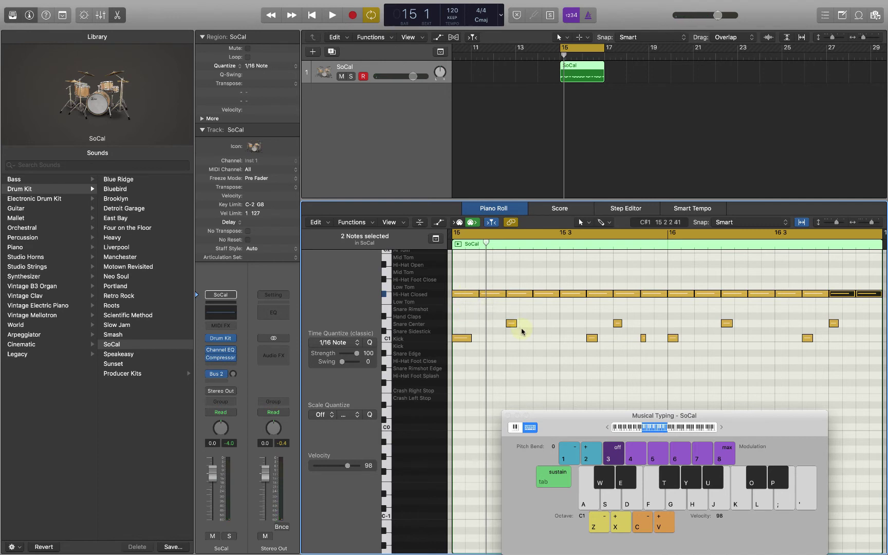
pyautogui.press('space')
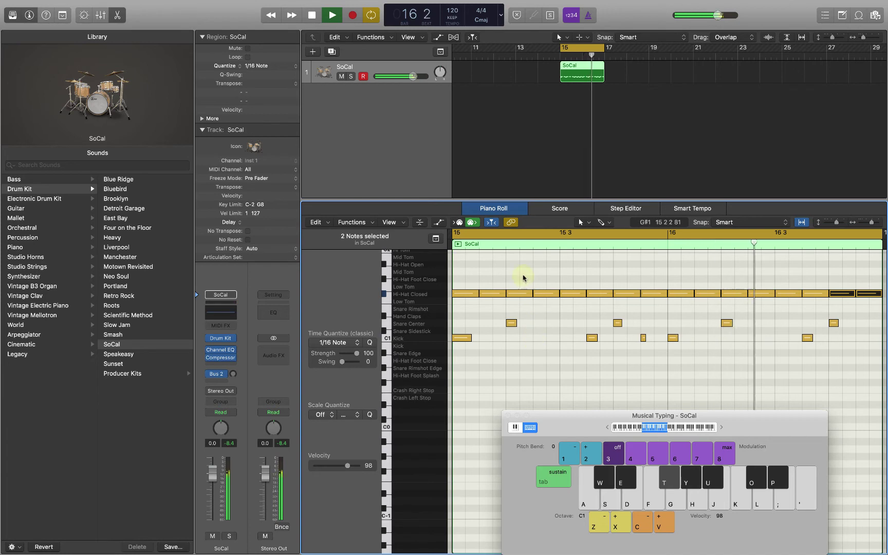
pyautogui.press('space')
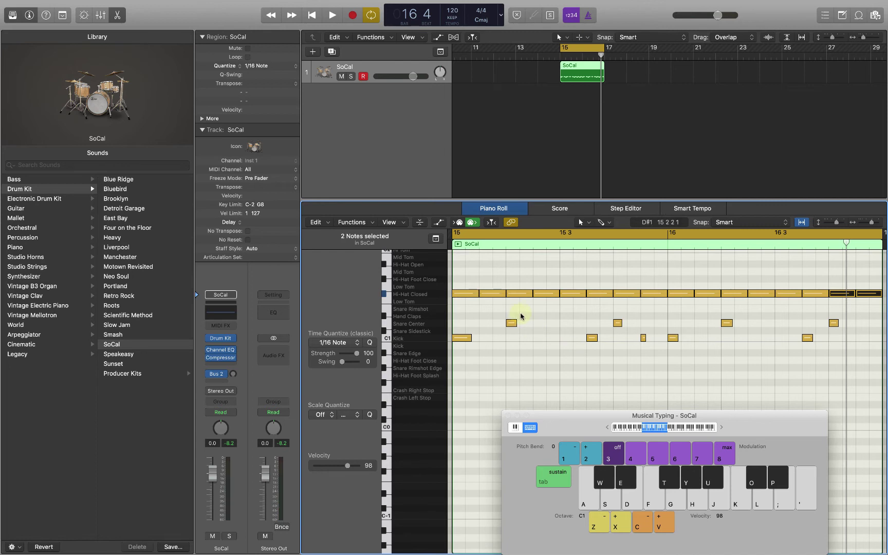
# Step: Use time handles to compress the four closed hi-hat notes from beat 2 of bar 15 to half length, and play the result
pyautogui.moveTo(519, 276); pyautogui.dragTo(547, 309)
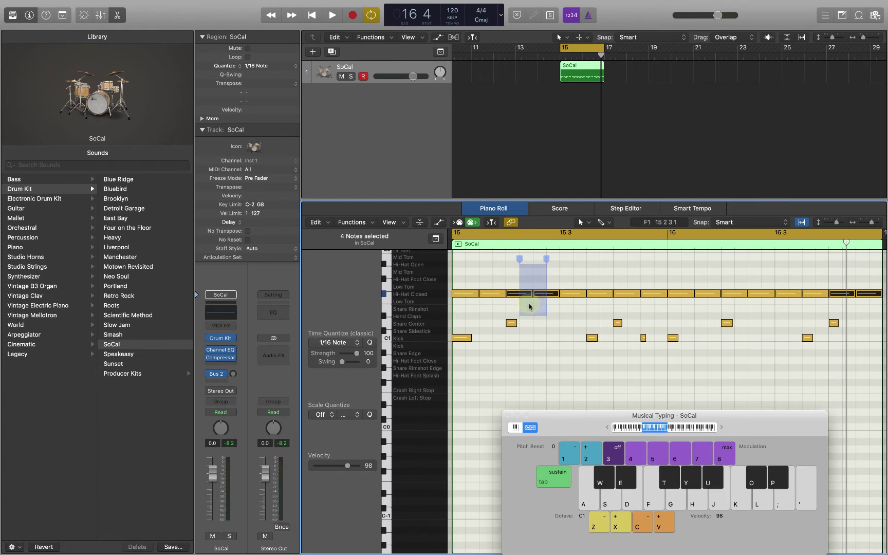
pyautogui.click(542, 302)
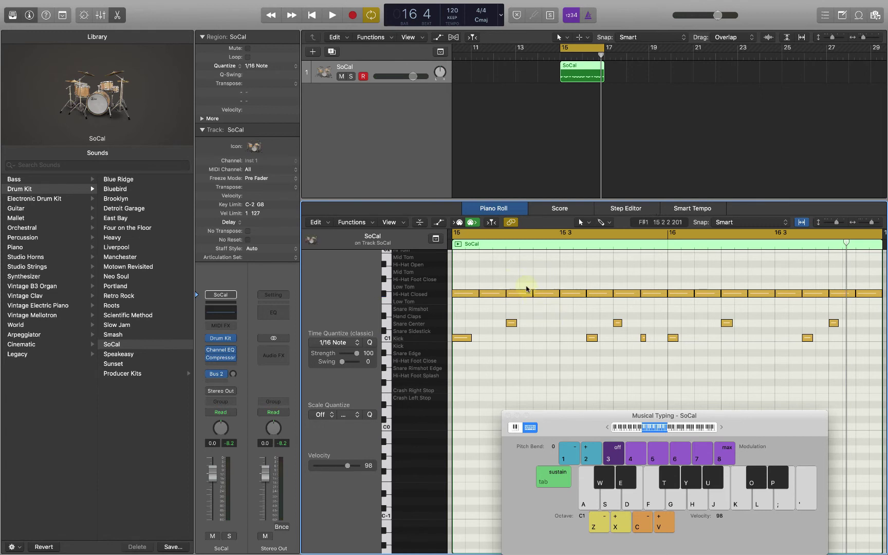
pyautogui.moveTo(506, 274); pyautogui.dragTo(612, 309)
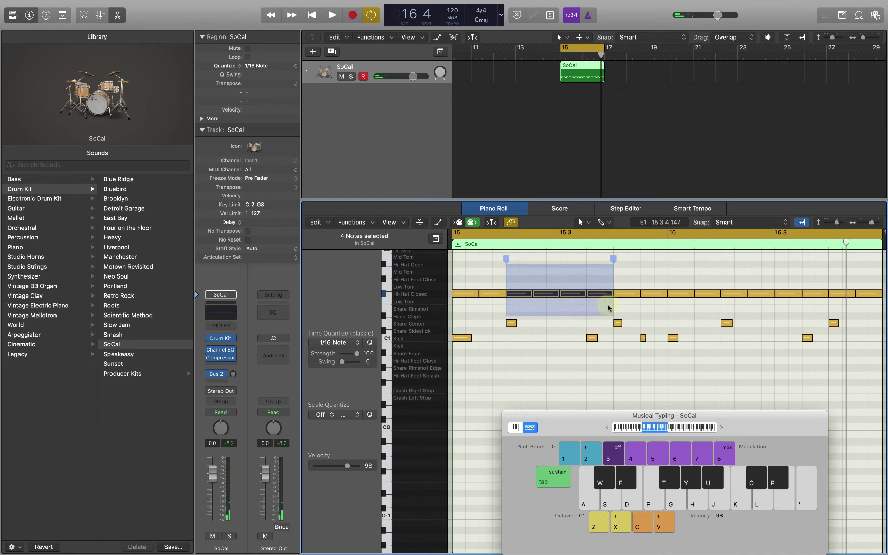
pyautogui.moveTo(614, 258); pyautogui.dragTo(561, 268)
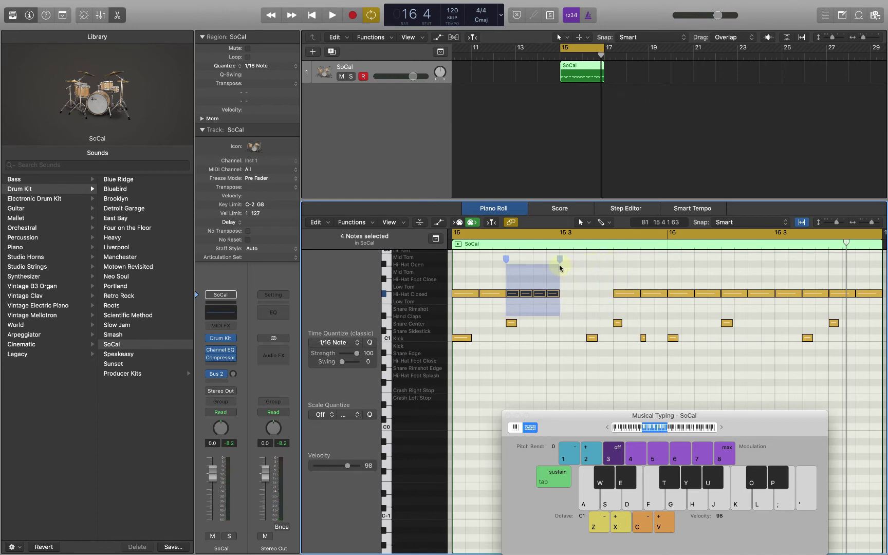
pyautogui.press('space')
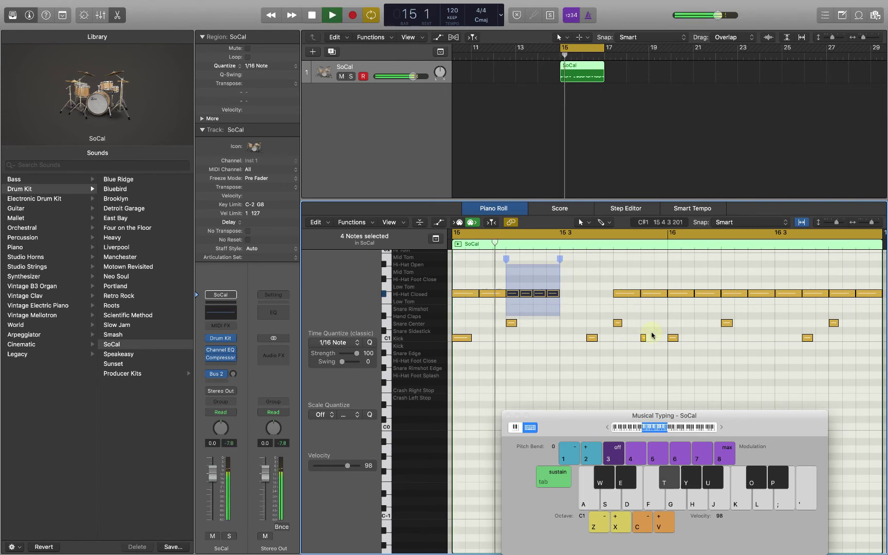
pyautogui.press('space')
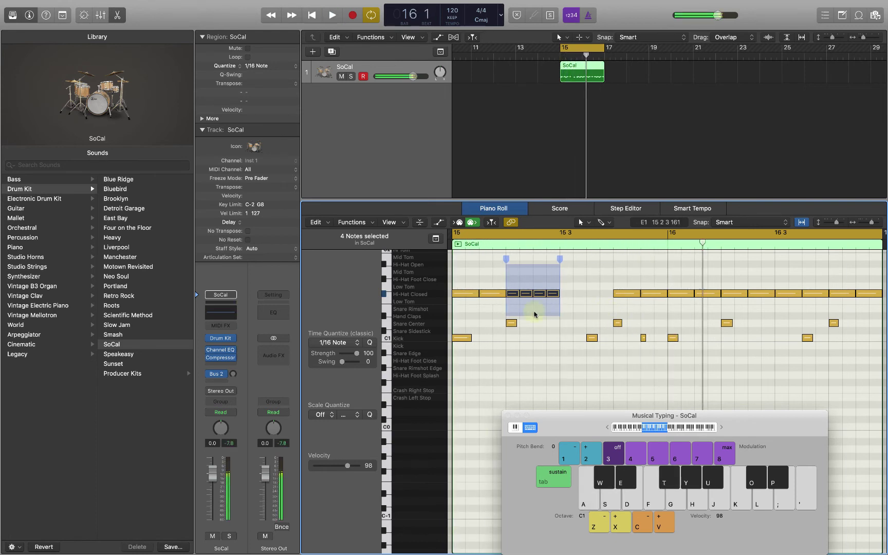
# Step: Repeat the four compressed hi-hat notes to fill the gap from beat 3 of bar 15, and play the pattern
pyautogui.press('super+r')
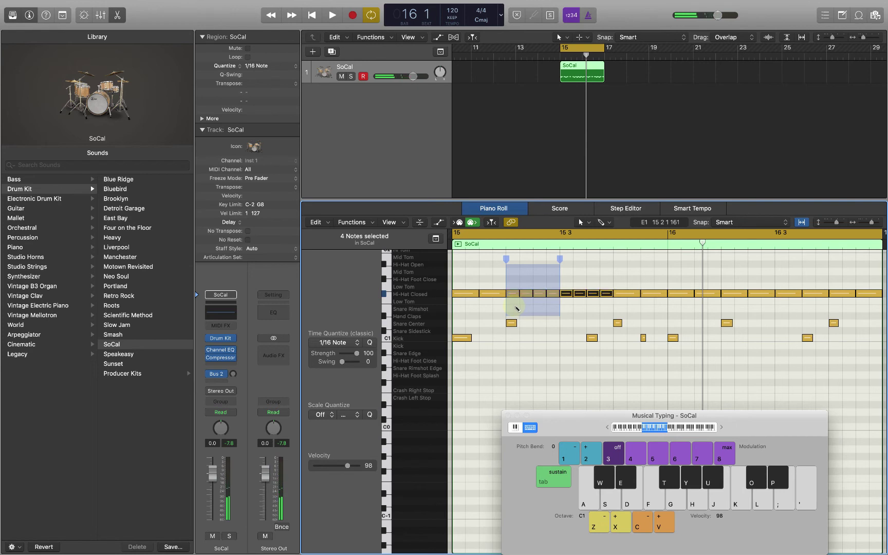
pyautogui.press('space')
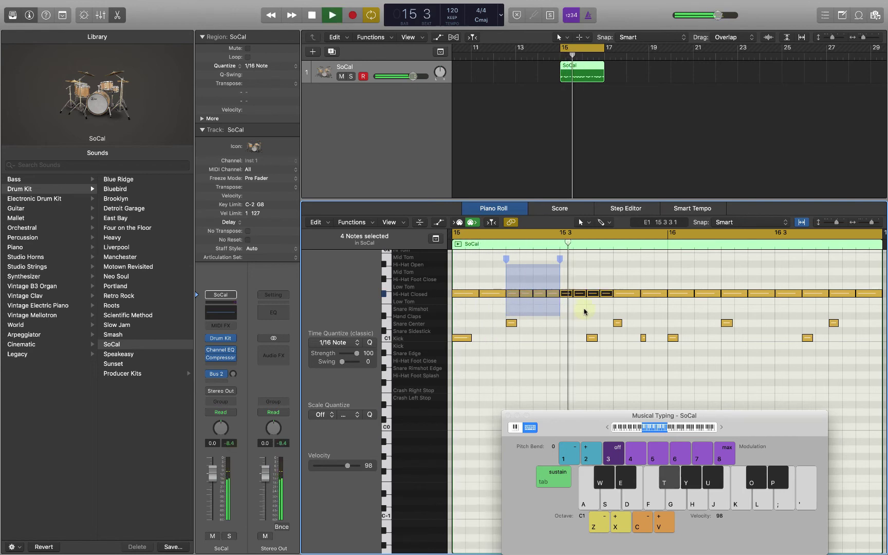
pyautogui.press('space')
pyautogui.click(567, 313)
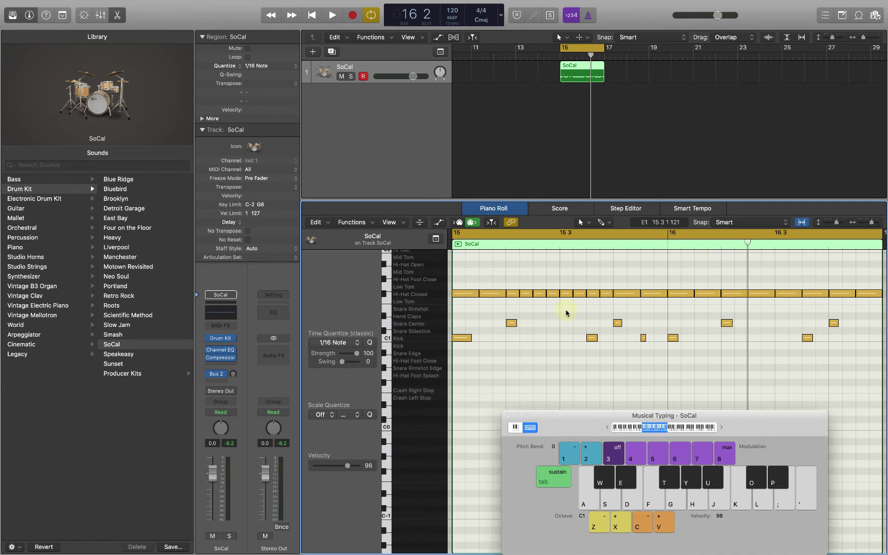
# Step: Compress the two hi-hat notes at beat 3 of bar 15 to half length, repeat them into the gap, and play
pyautogui.moveTo(567, 311)
pyautogui.mouseDown()
pyautogui.moveTo(561, 281)
pyautogui.moveTo(584, 283)
pyautogui.moveTo(587, 266)
pyautogui.moveTo(573, 266)
pyautogui.moveTo(576, 297)
pyautogui.mouseUp()
pyautogui.press('space')
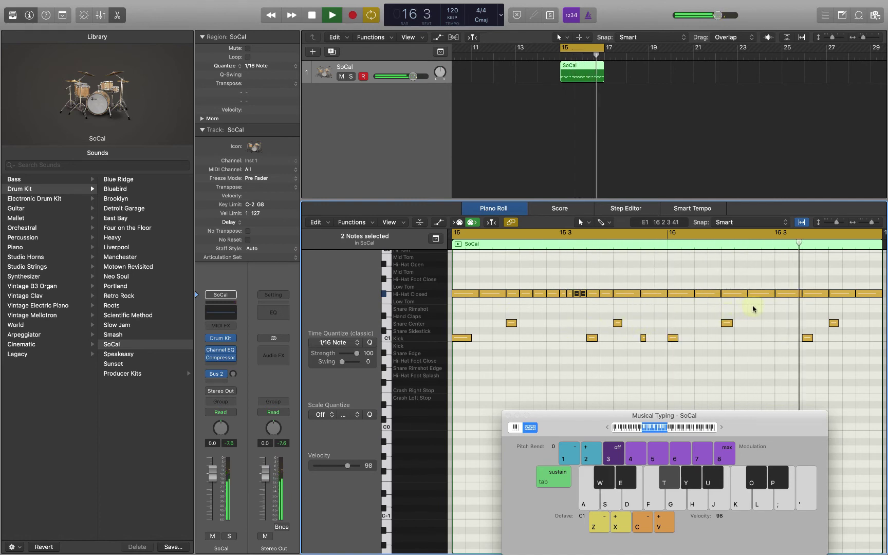
pyautogui.press('space')
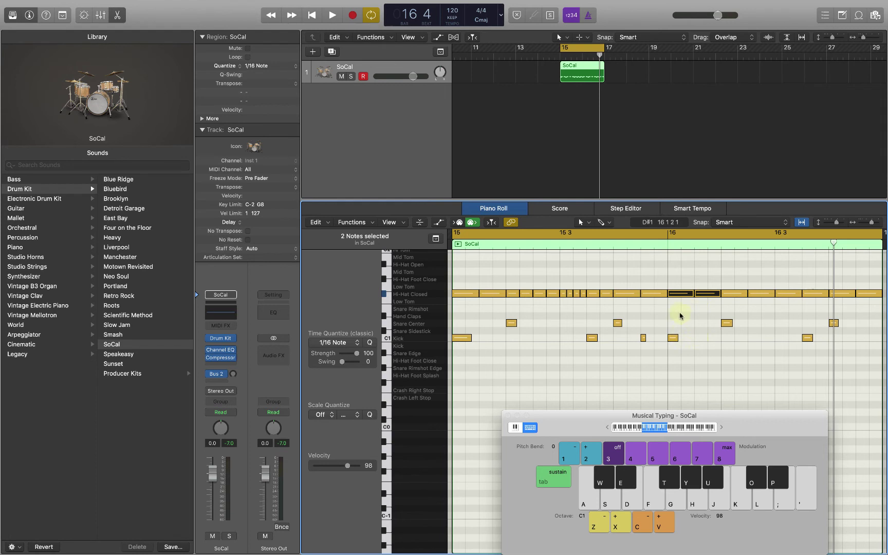
# Step: Set time handles over the hi-hats in bar 16, move the start later and the end earlier, and play the altered timing
pyautogui.click(677, 310)
pyautogui.moveTo(677, 310); pyautogui.dragTo(775, 252)
pyautogui.moveTo(681, 255)
pyautogui.mouseDown()
pyautogui.moveTo(704, 258)
pyautogui.moveTo(694, 259)
pyautogui.mouseUp()
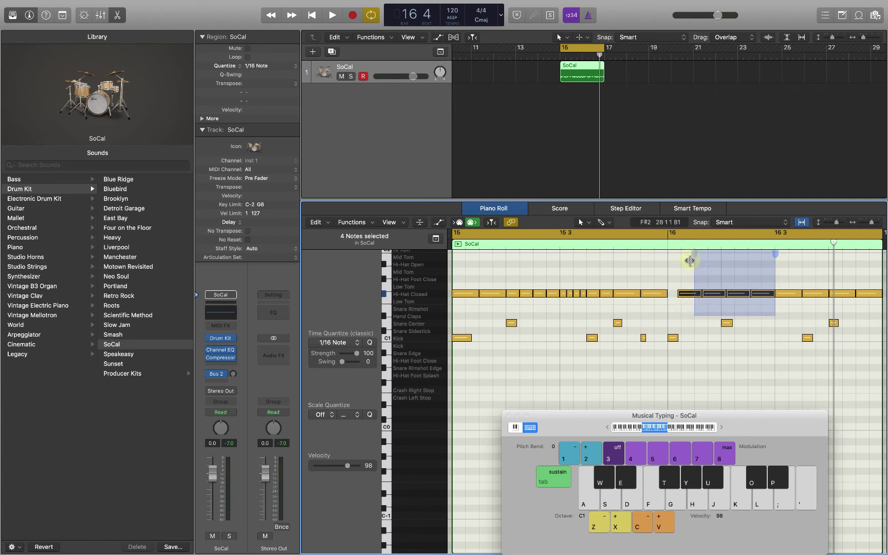
pyautogui.moveTo(775, 254); pyautogui.dragTo(762, 260)
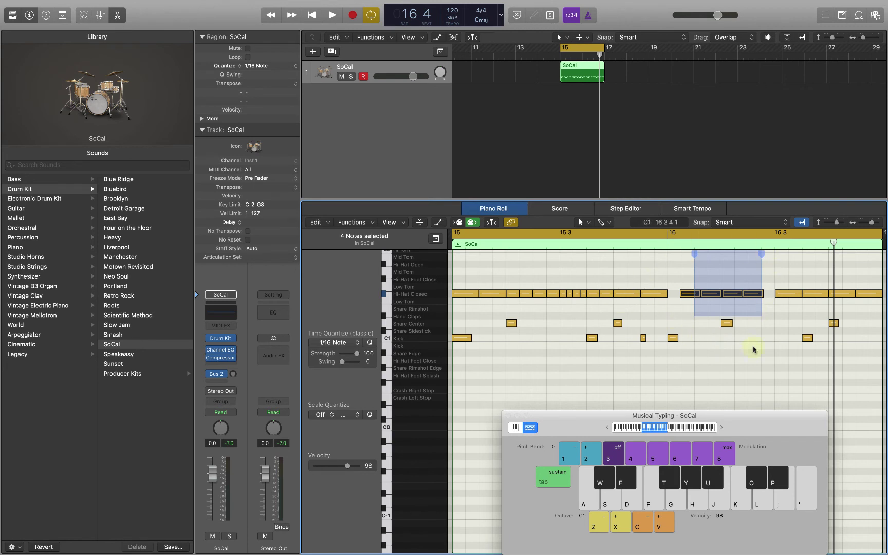
pyautogui.press('space')
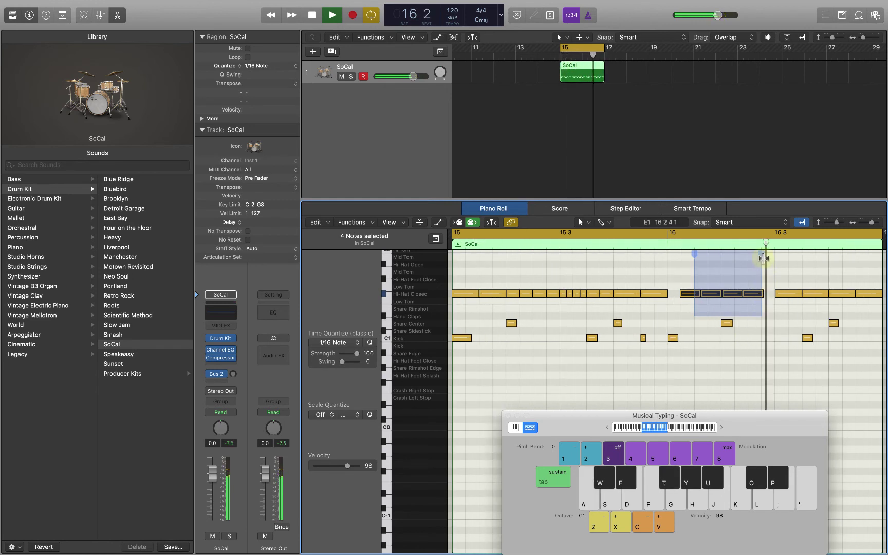
pyautogui.press('space')
pyautogui.click(755, 315)
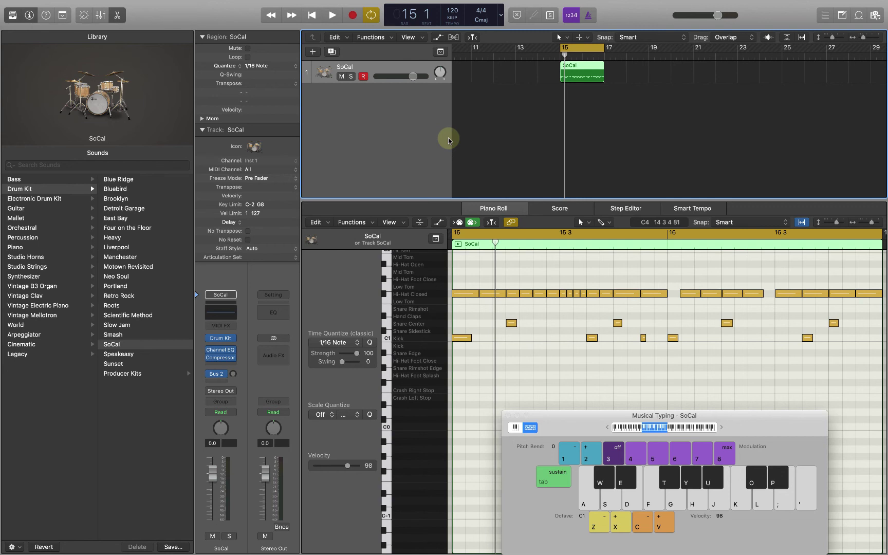
# Step: Configure the track header to show the On/Off button
pyautogui.rightClick(411, 69)
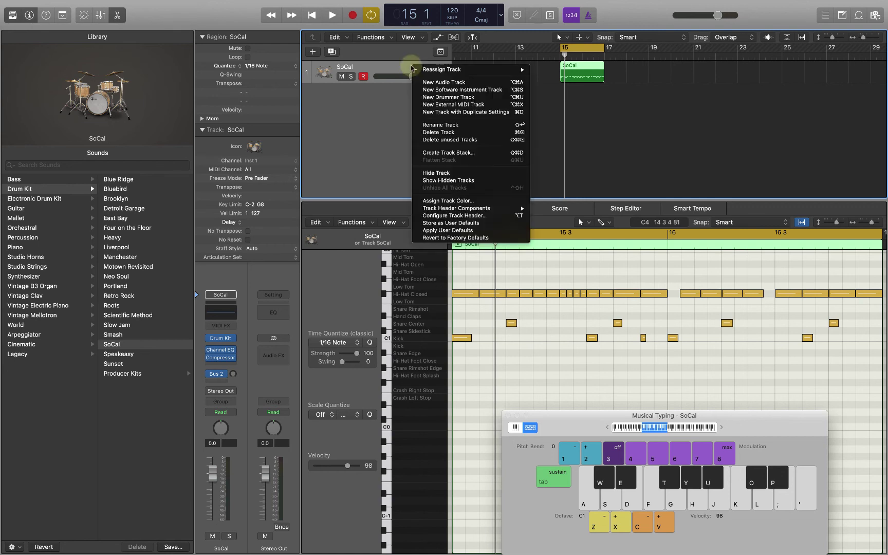
pyautogui.click(483, 216)
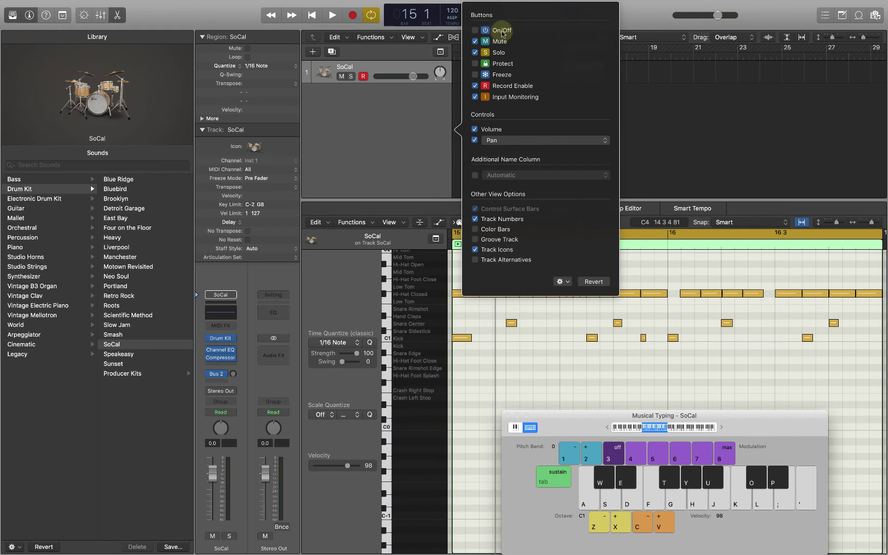
pyautogui.click(476, 30)
pyautogui.click(402, 110)
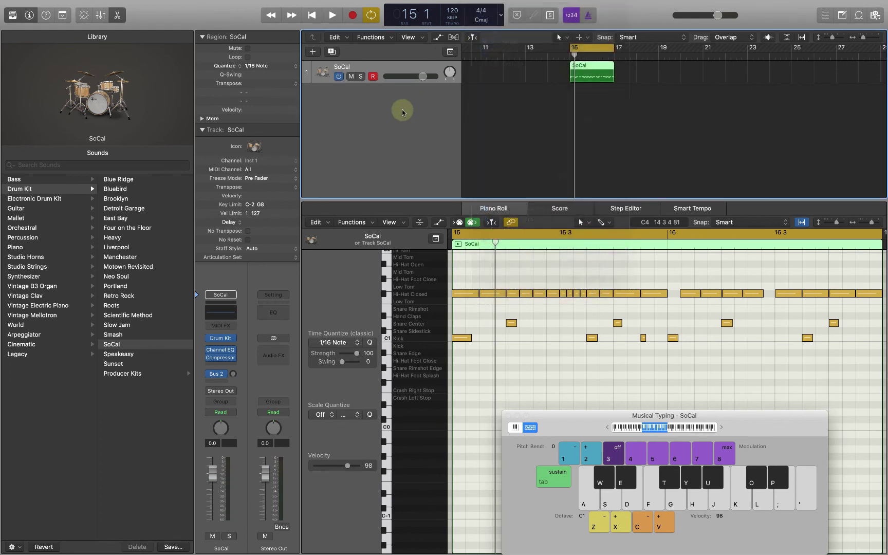
# Step: Switch the SoCal track off and on repeatedly to try its power button
pyautogui.click(338, 78)
pyautogui.click(339, 77)
pyautogui.click(339, 78)
pyautogui.click(339, 78)
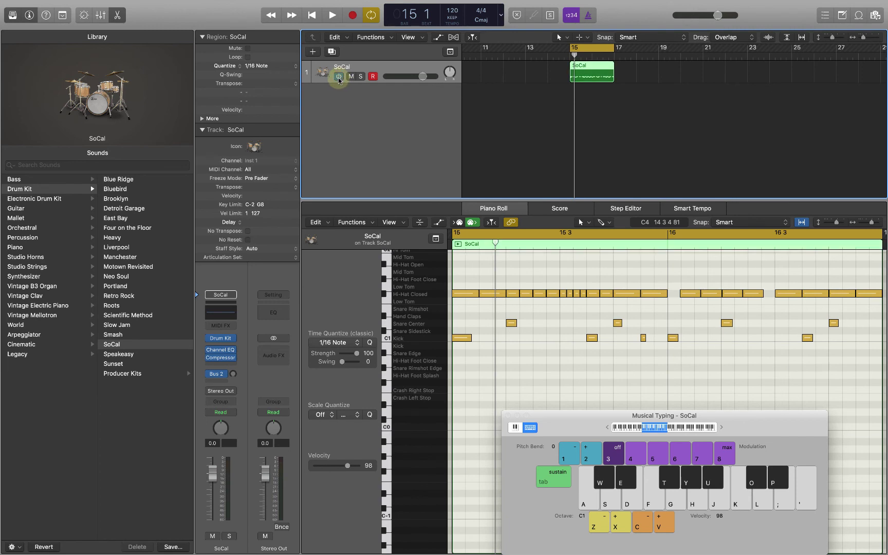
# Step: Switch off the SoCal track and unload its channel strip plug-ins, and try playback
pyautogui.click(339, 78)
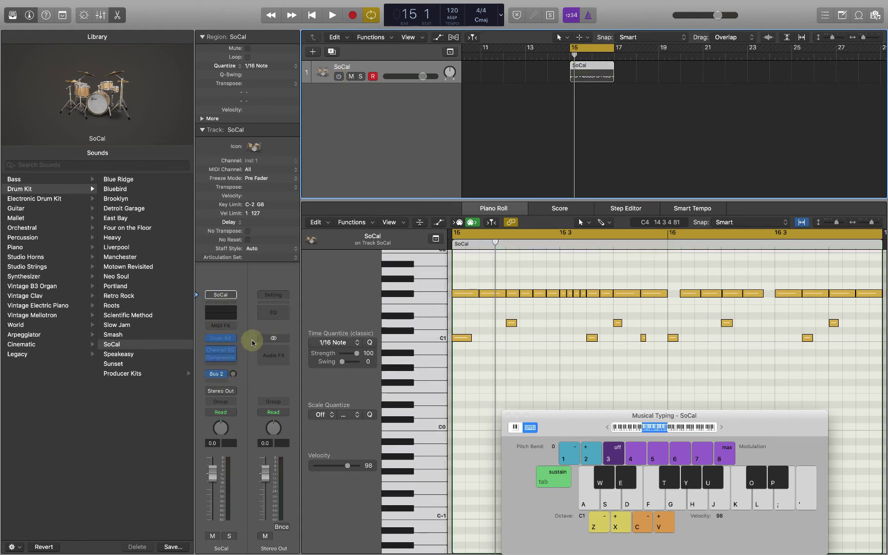
pyautogui.press('space')
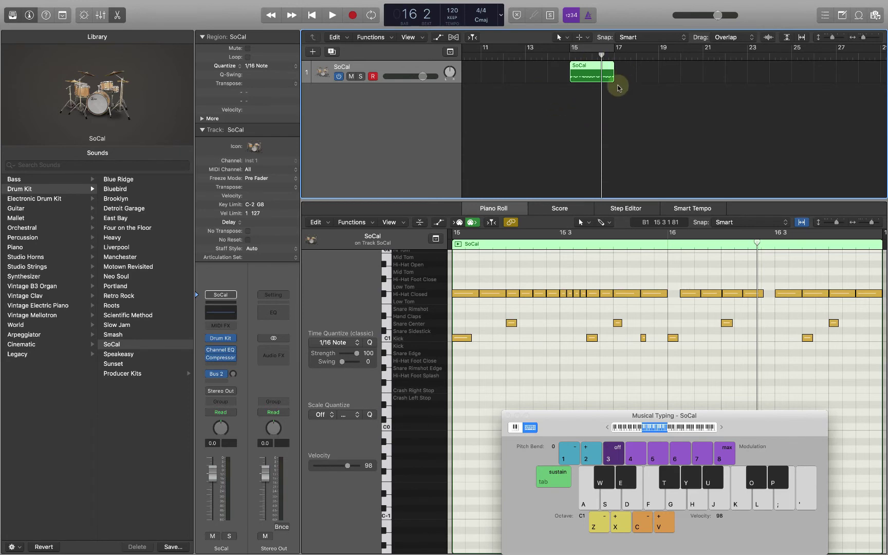
# Step: Place the playhead near bar 12 from the Tracks area ruler and play briefly
pyautogui.click(503, 56)
pyautogui.press('space')
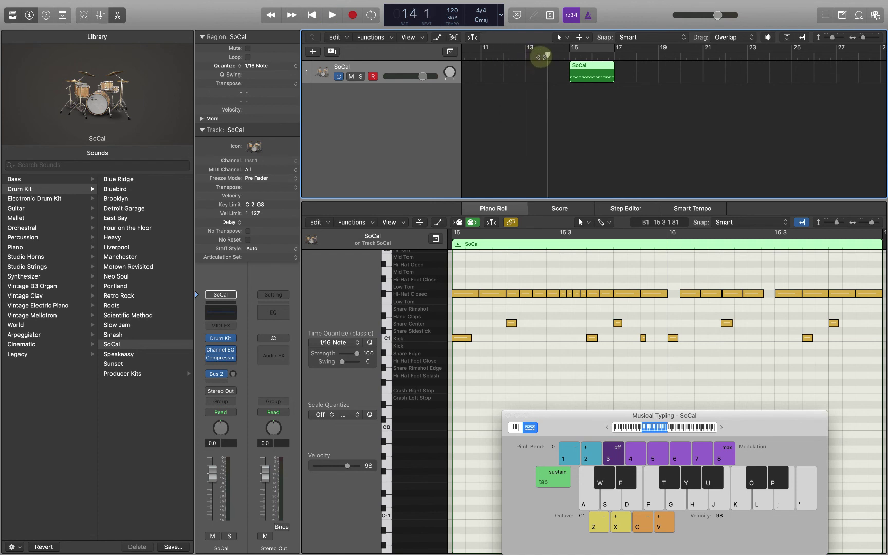
pyautogui.press('space')
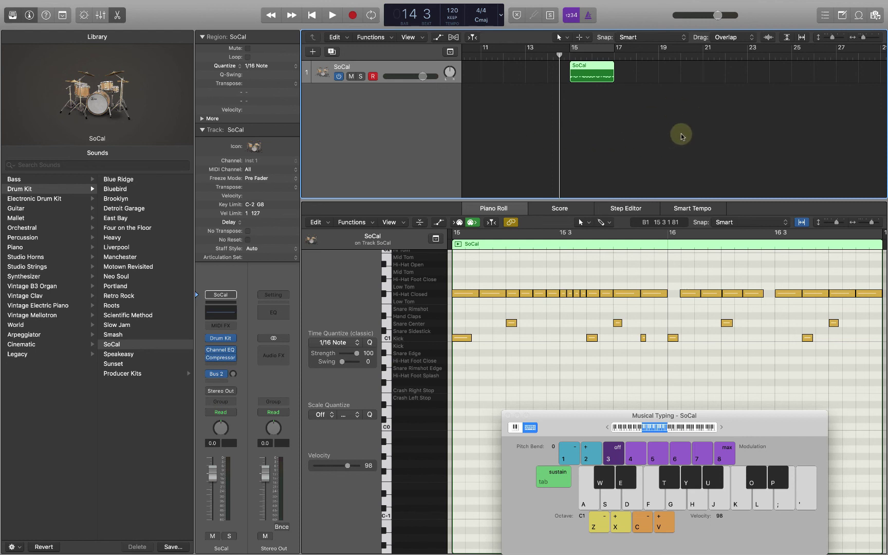
# Step: Start playback directly from empty spots in the Tracks area background near bars 20, 12 and 15, stopping after each
pyautogui.click(682, 136)
pyautogui.press('space')
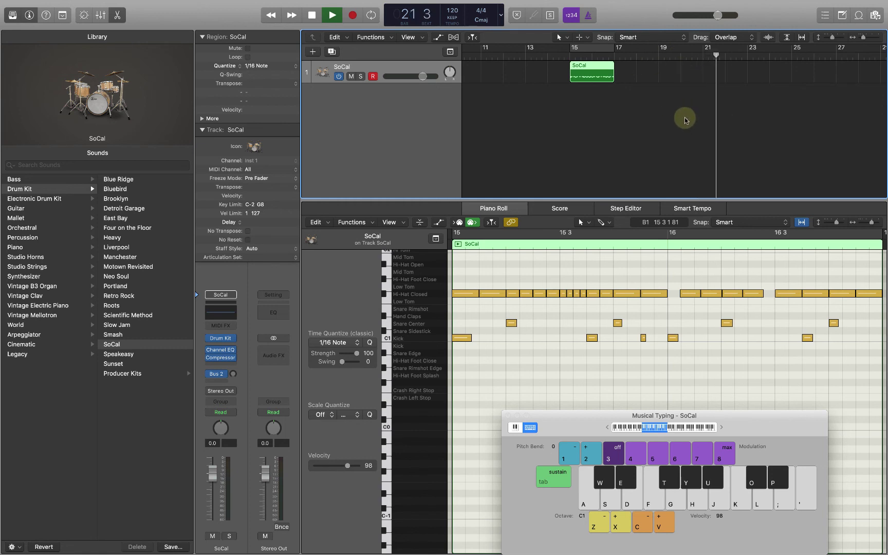
pyautogui.press('space')
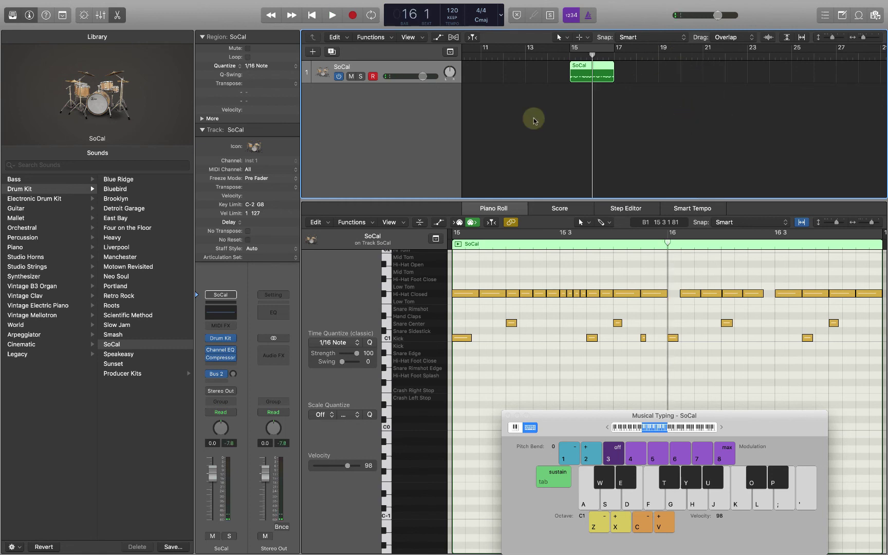
pyautogui.click(508, 114)
pyautogui.press('space')
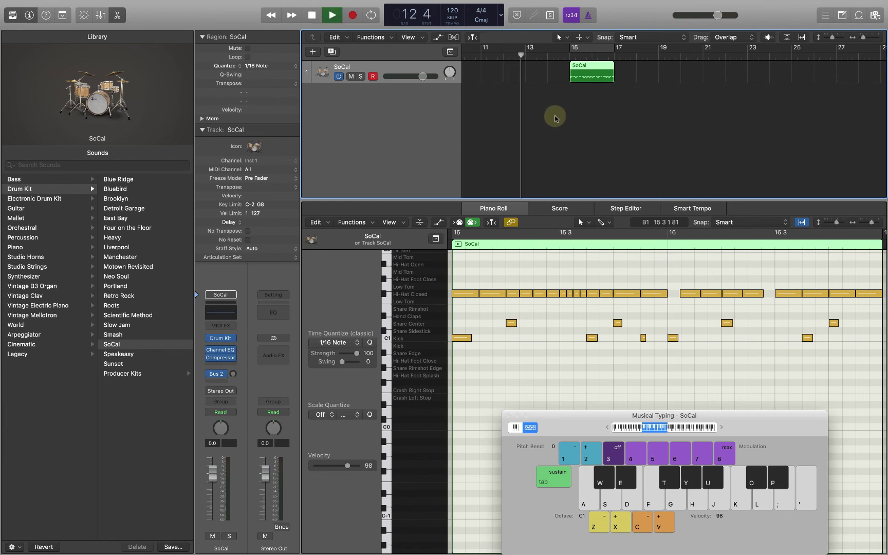
pyautogui.press('space')
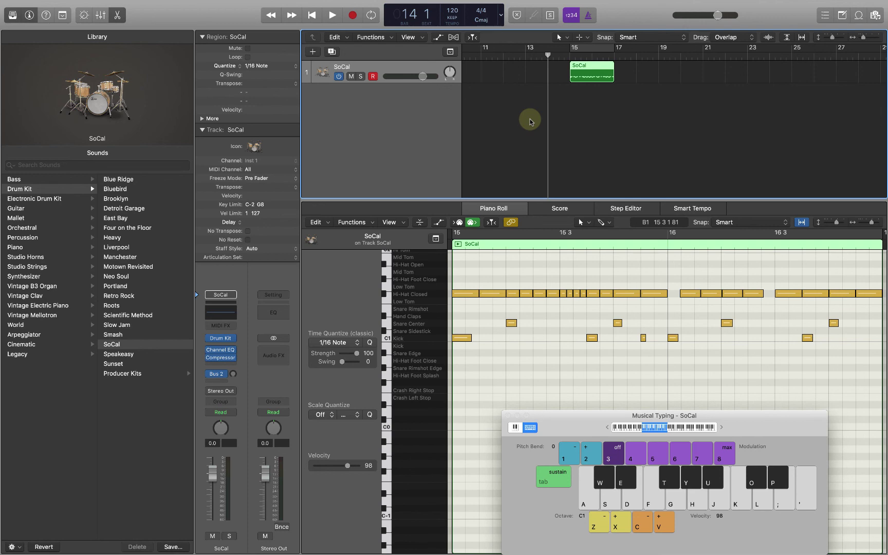
pyautogui.click(580, 118)
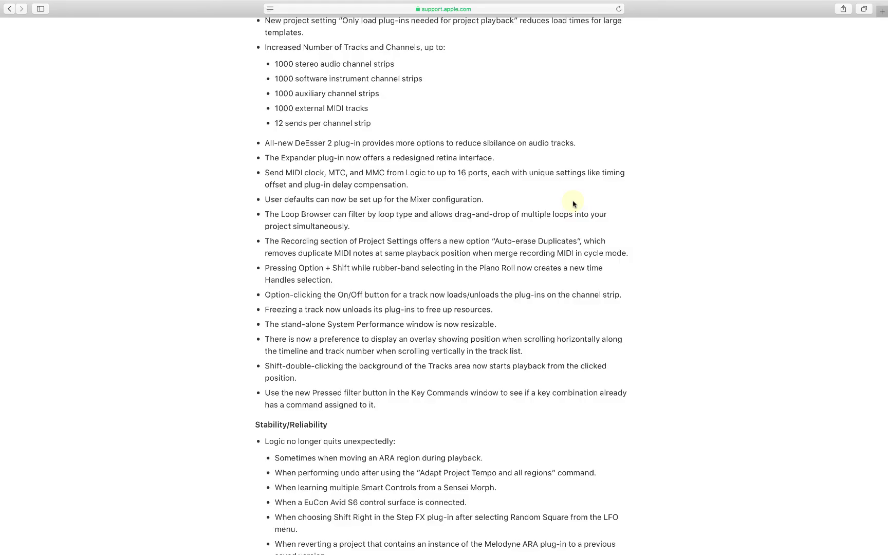
# Step: Filter the Key Commands window by Pressed and check the commands assigned to the Command, Option, Control and Shift modifiers
pyautogui.scroll(-5, 477, 240)
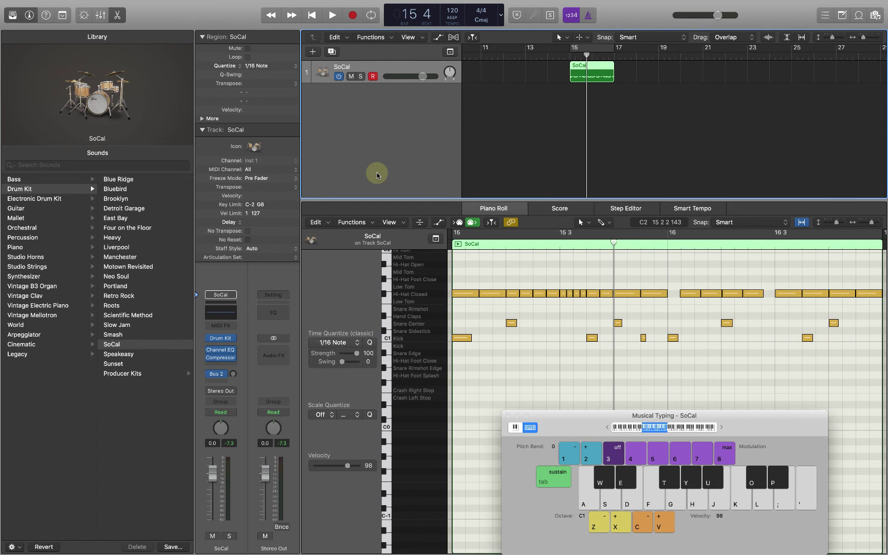
pyautogui.hotkey('alt', 'k')
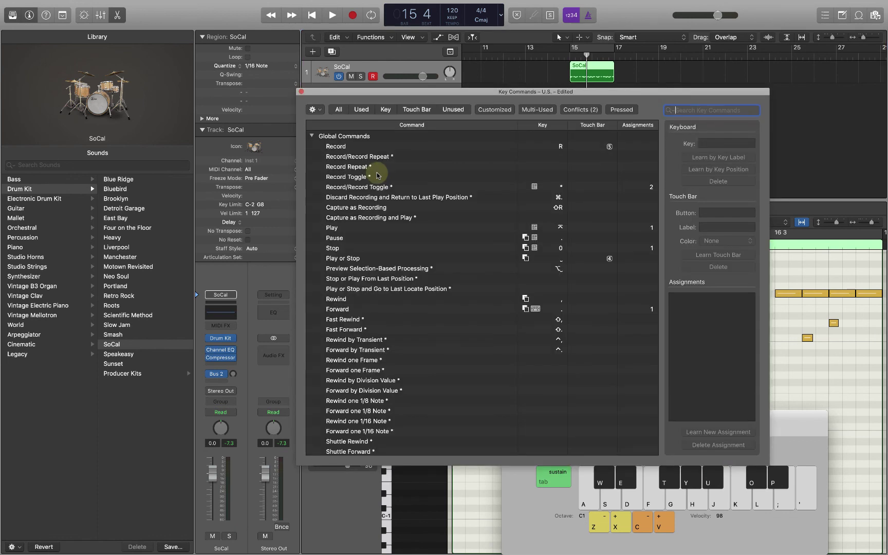
pyautogui.click(628, 111)
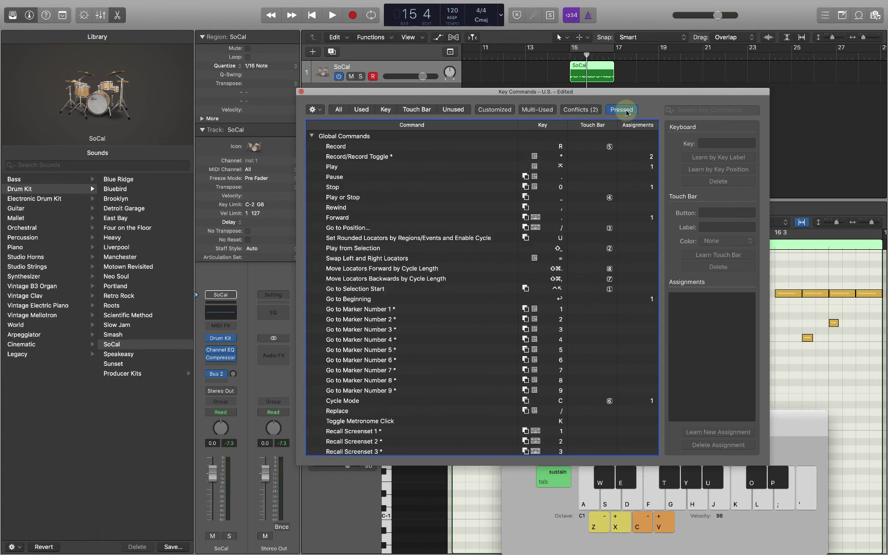
pyautogui.press('super')
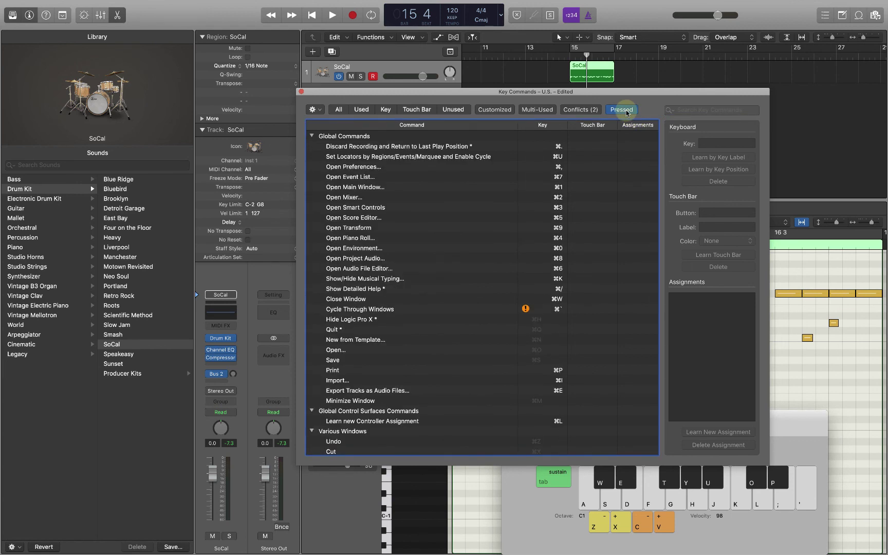
pyautogui.press('super')
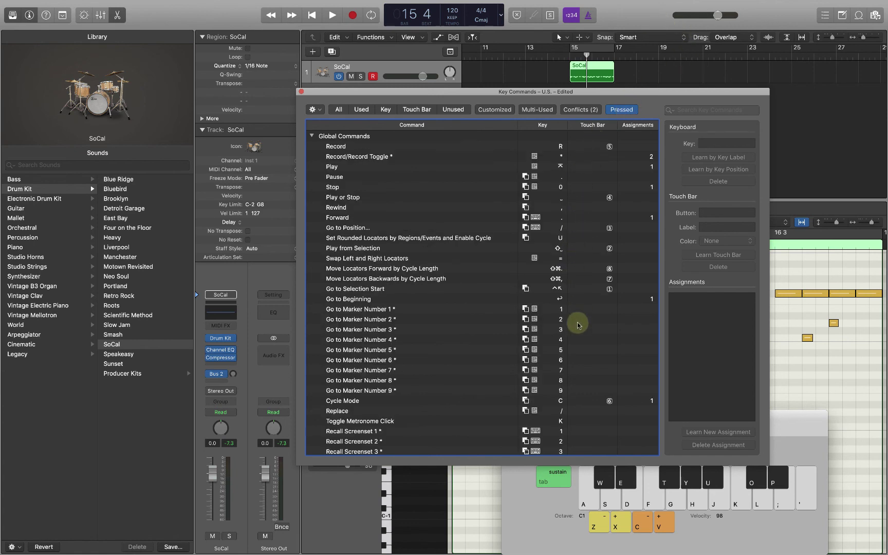
pyautogui.press('alt')
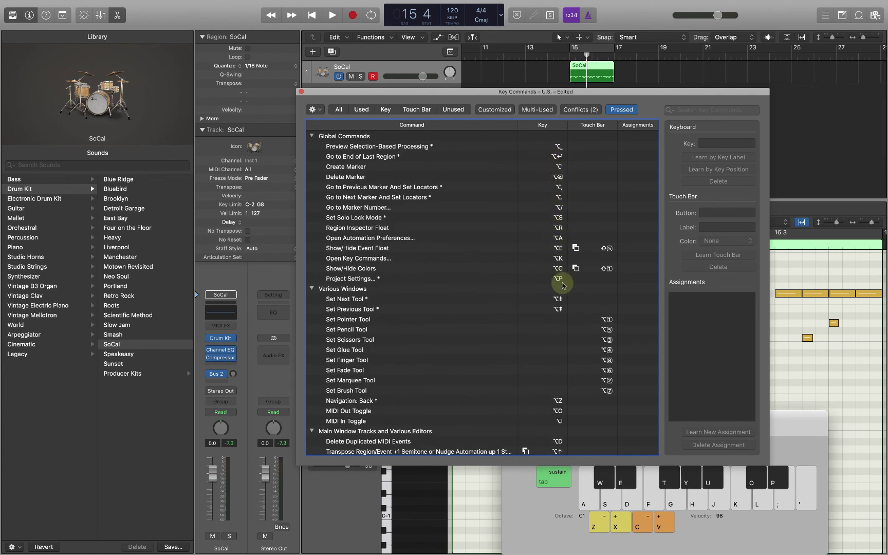
pyautogui.press('ctrl')
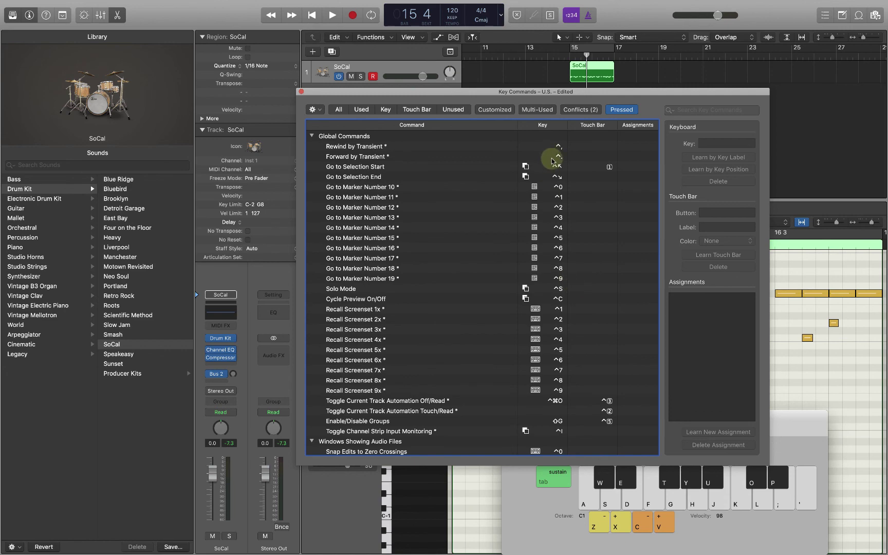
pyautogui.press('shift')
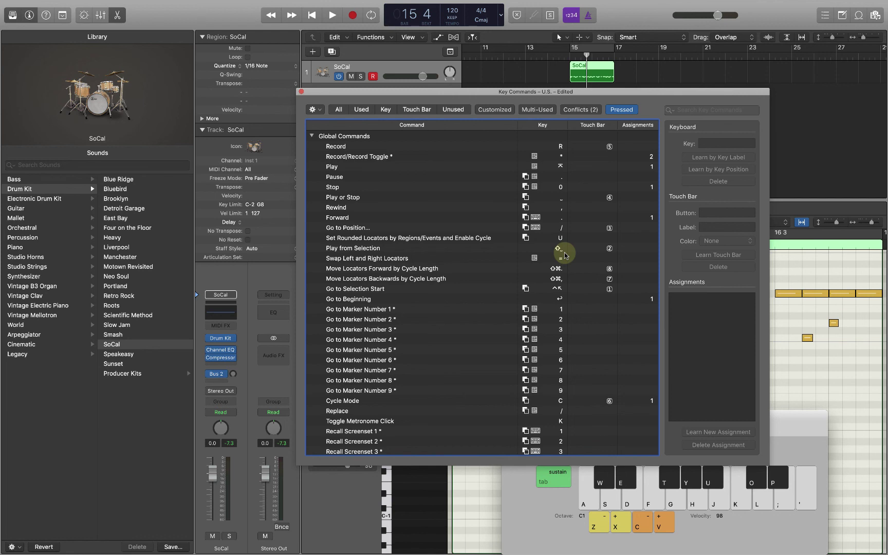
# Step: Look up the commands assigned to the letters S, D and C, and close the Key Commands window
pyautogui.press('s')
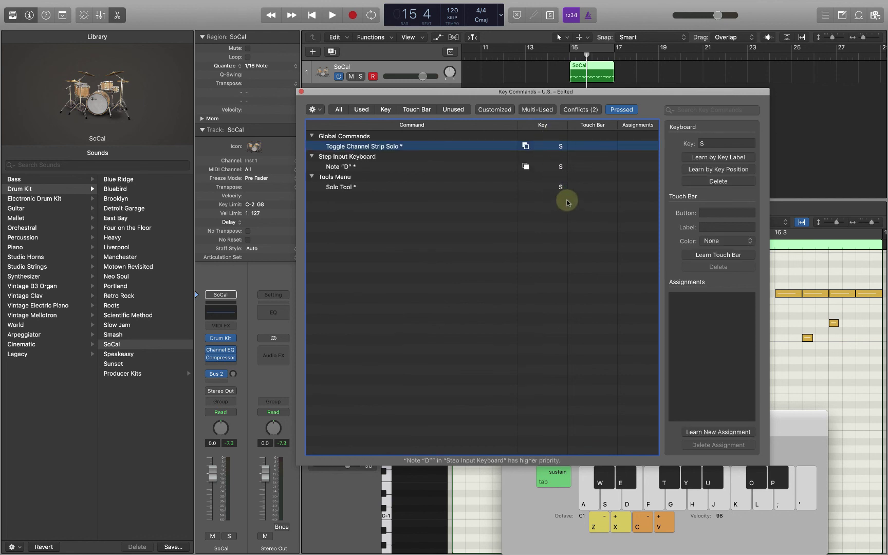
pyautogui.press('d')
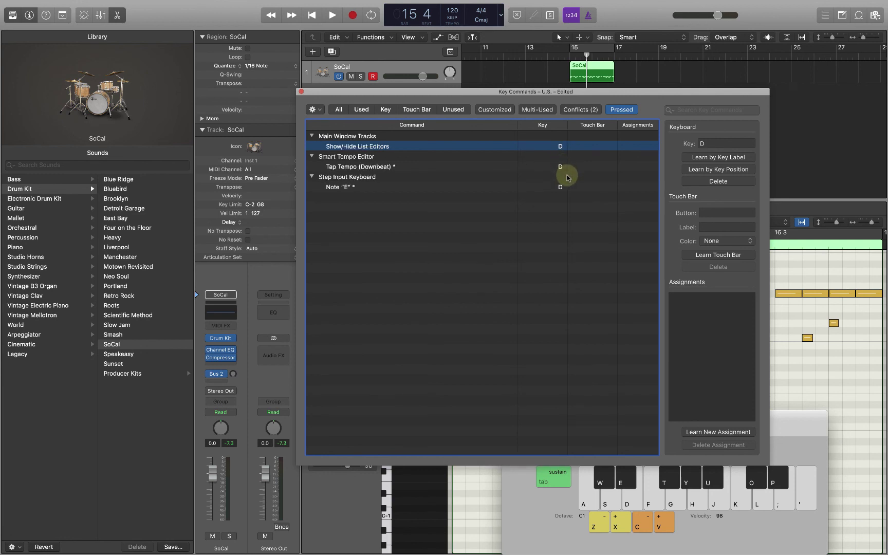
pyautogui.press('c')
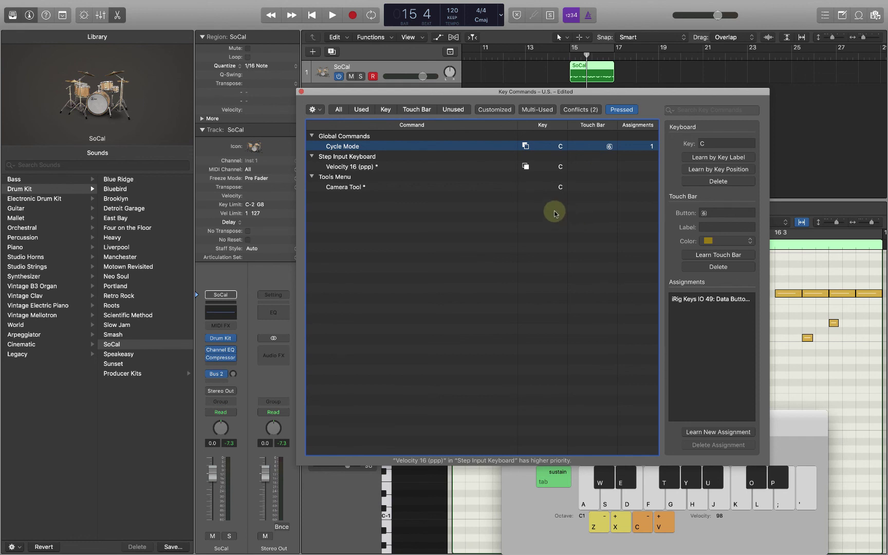
pyautogui.press('super+w')
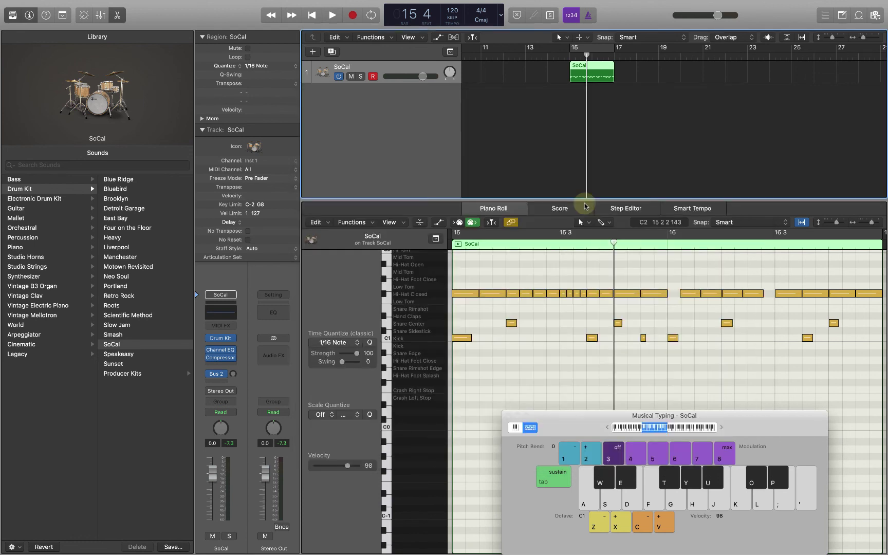